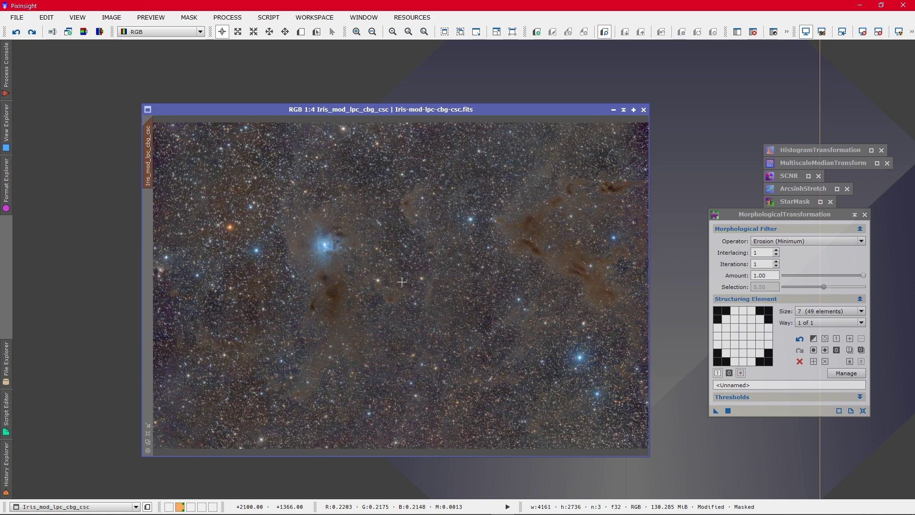
Step: Collapse the MorphologicalTransformation window and park it below StarMask with the other minimized processes
left_click(854, 214)
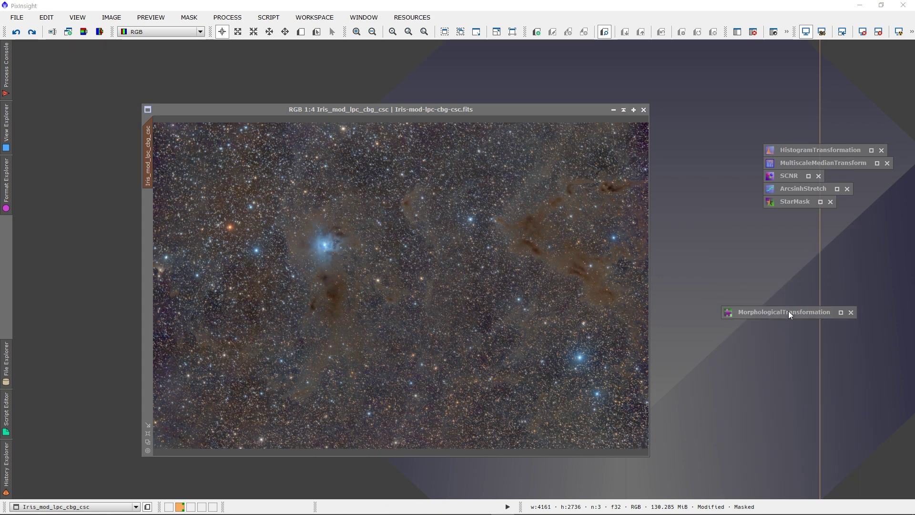
left_click_drag(788, 311, 827, 219)
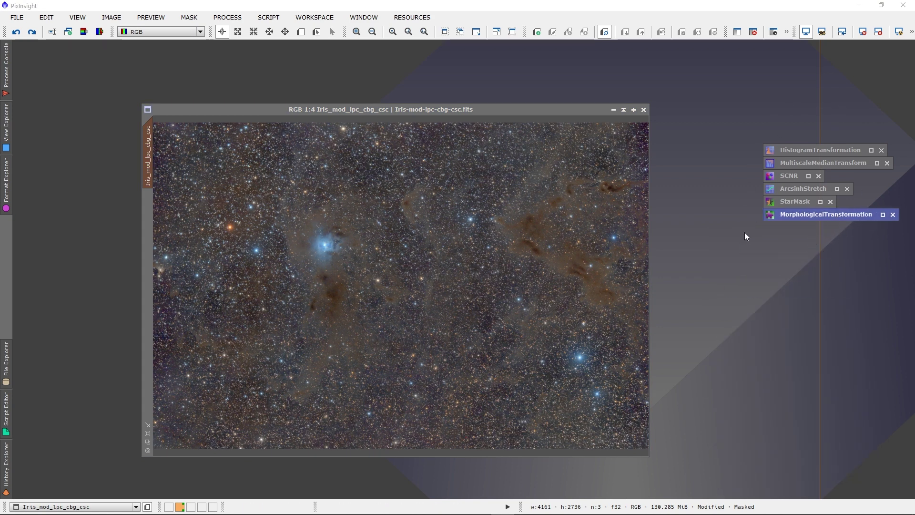
left_click(808, 270)
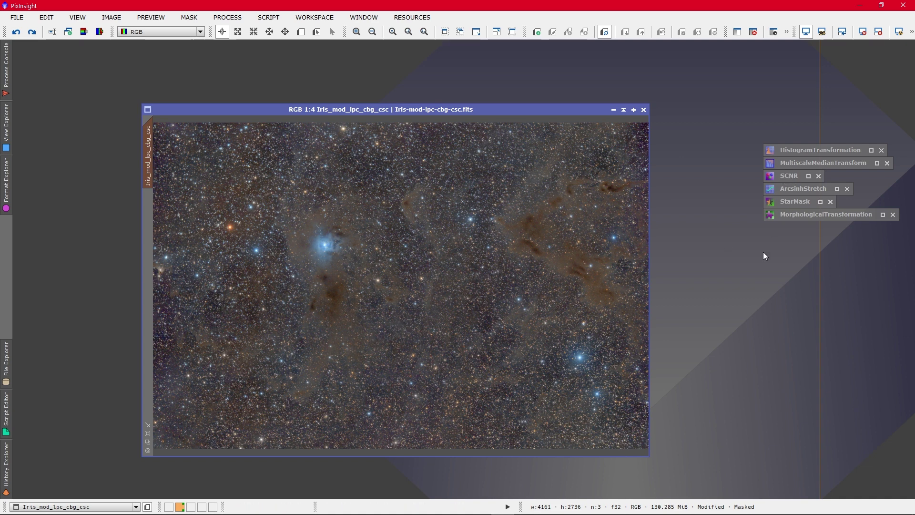
left_click(793, 192)
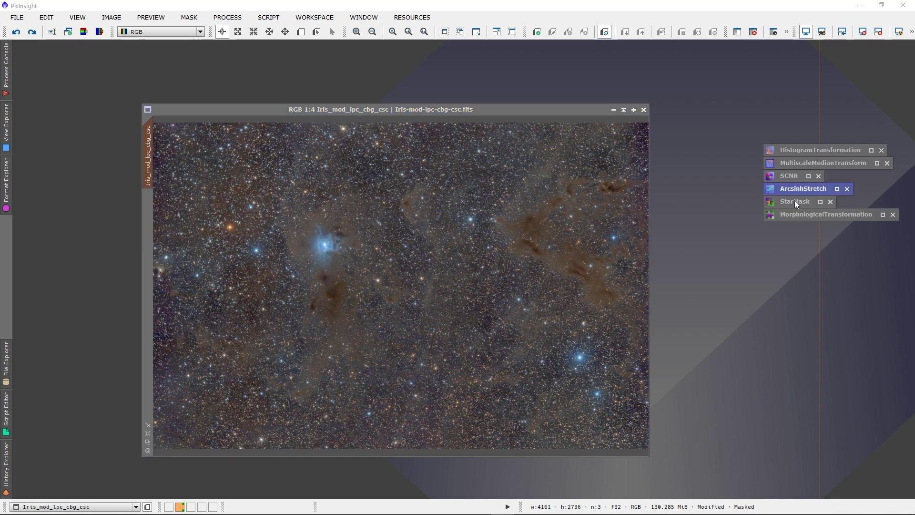
left_click(795, 235)
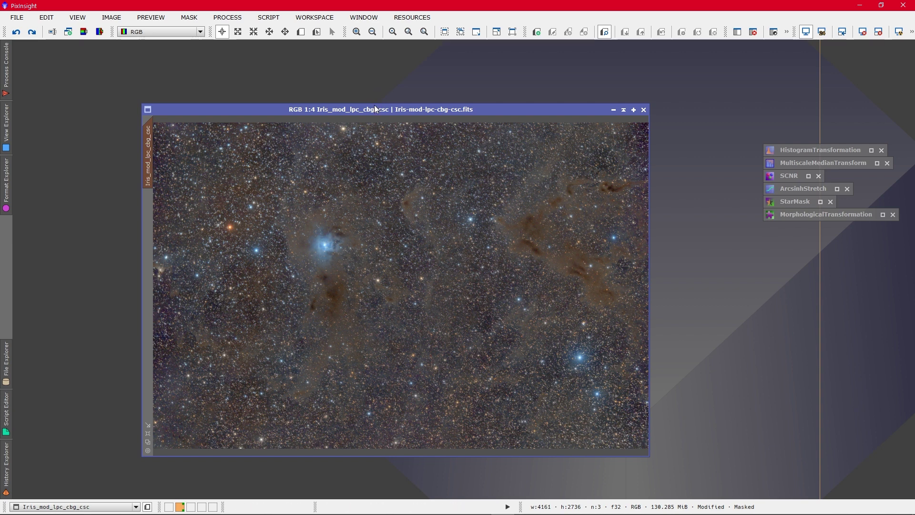
Step: Save the processed image as the TIFF file Iris-mod-lpc-cbg-csc.tif
left_click_drag(374, 104, 414, 101)
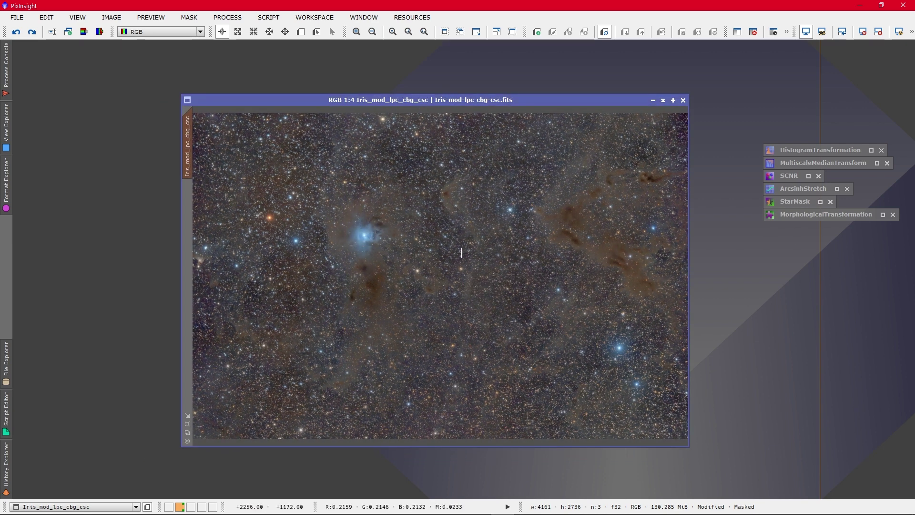
left_click(17, 18)
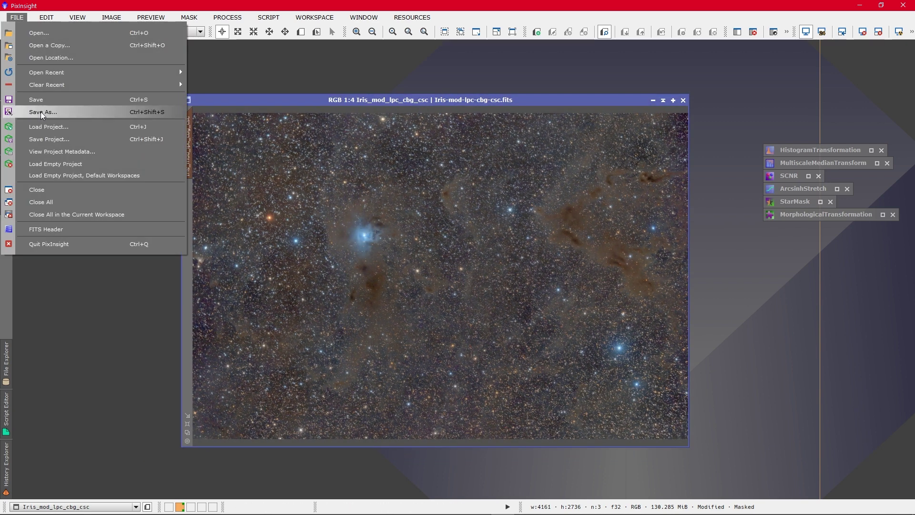
left_click(48, 112)
left_click(212, 261)
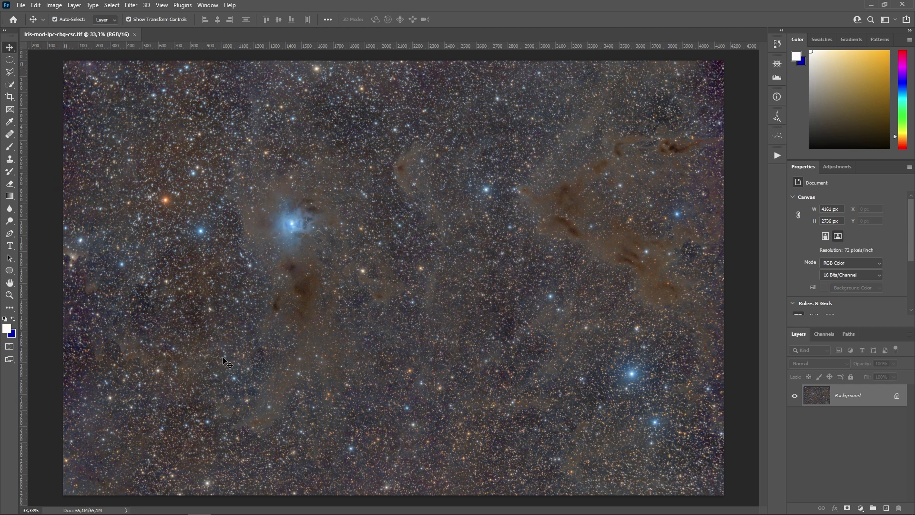
Step: Switch to Photoshop and examine the background colour noise of Iris-mod-lpc-cbg-csc.tif up close and as a whole
scroll(404, 282, "up", 10)
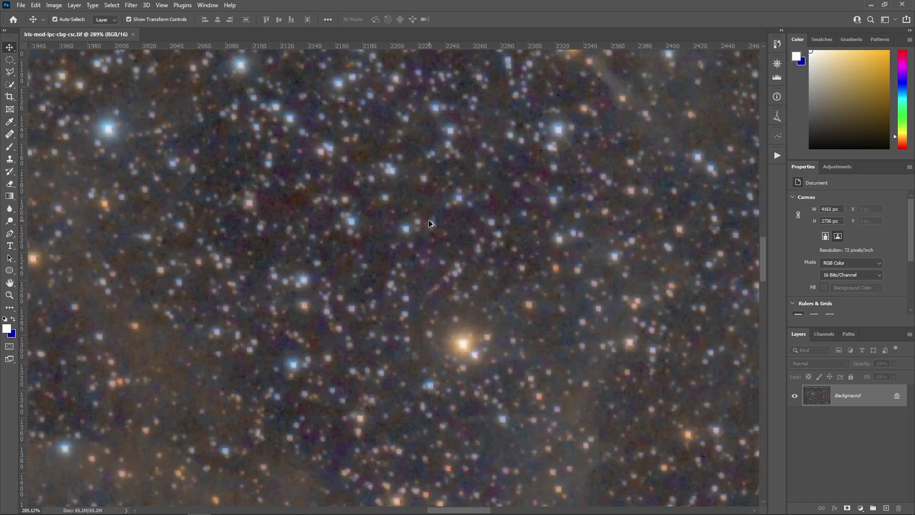
scroll(444, 231, "down", 3)
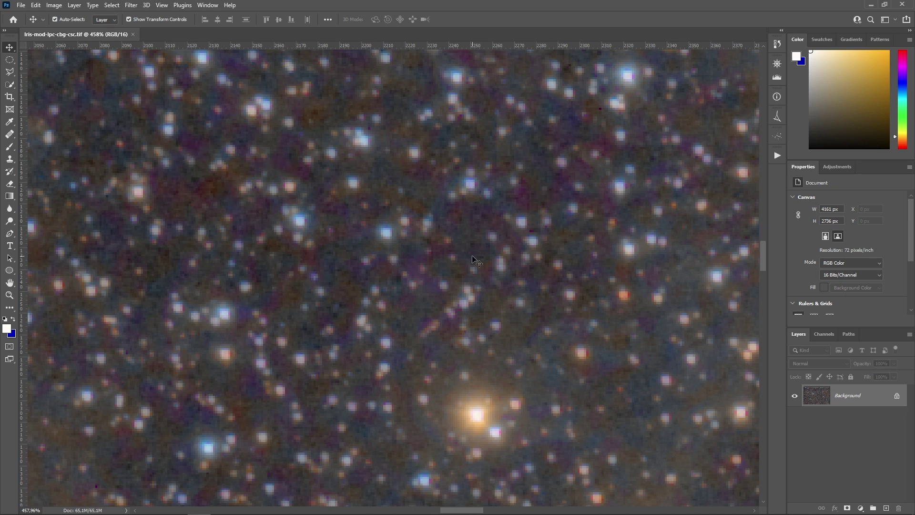
scroll(474, 261, "down", 10)
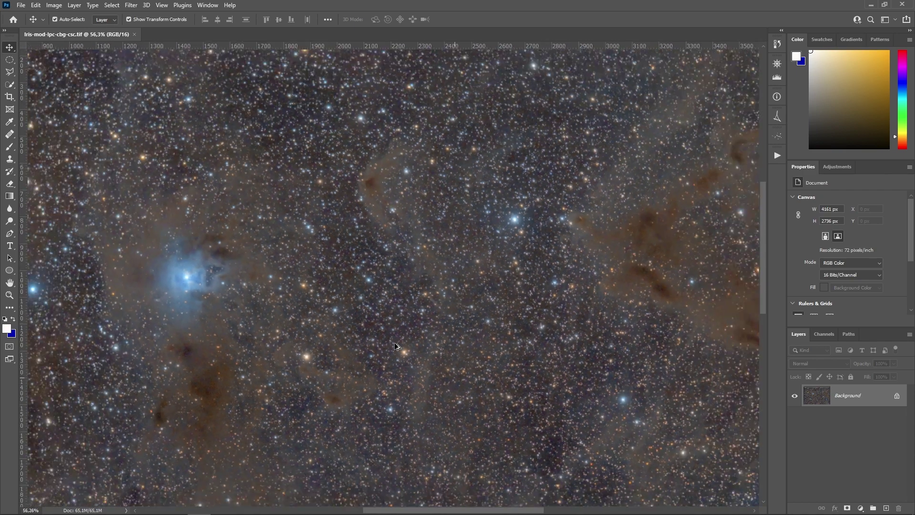
scroll(394, 345, "down", 3)
scroll(388, 345, "up", 1)
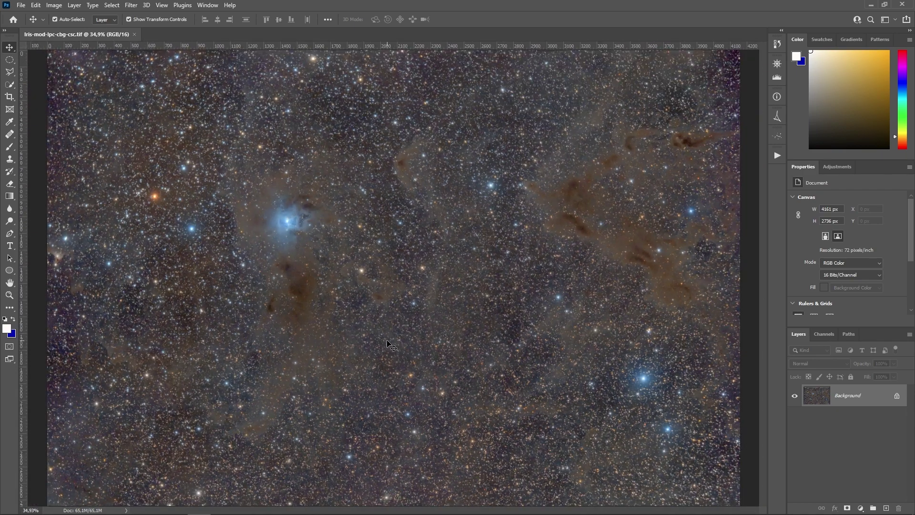
Step: Try a Color Noise Reduction of 34 on the whole image in the Camera Raw filter
left_click(135, 5)
left_click(146, 77)
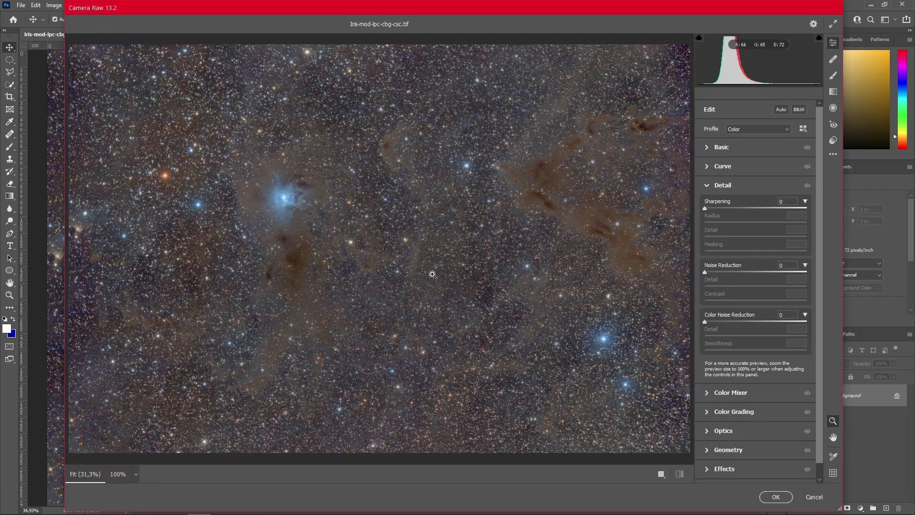
left_click_drag(429, 267, 544, 231)
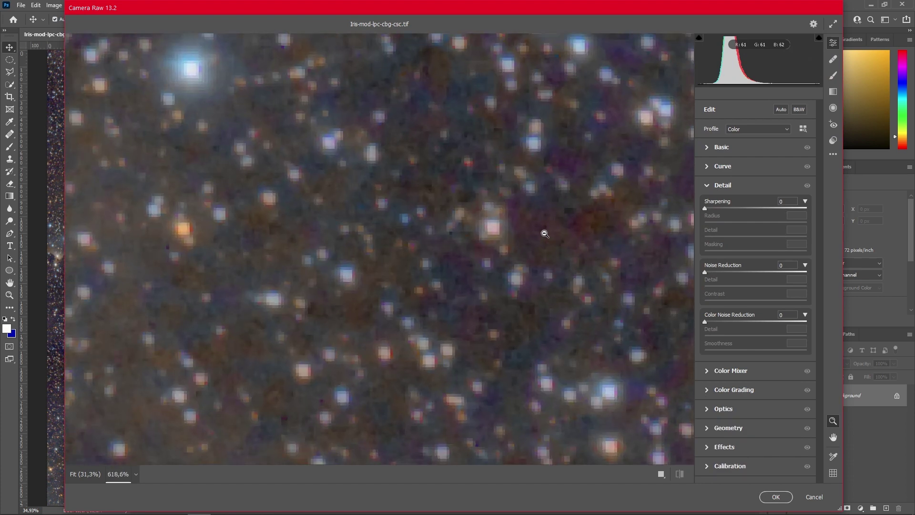
left_click(741, 321)
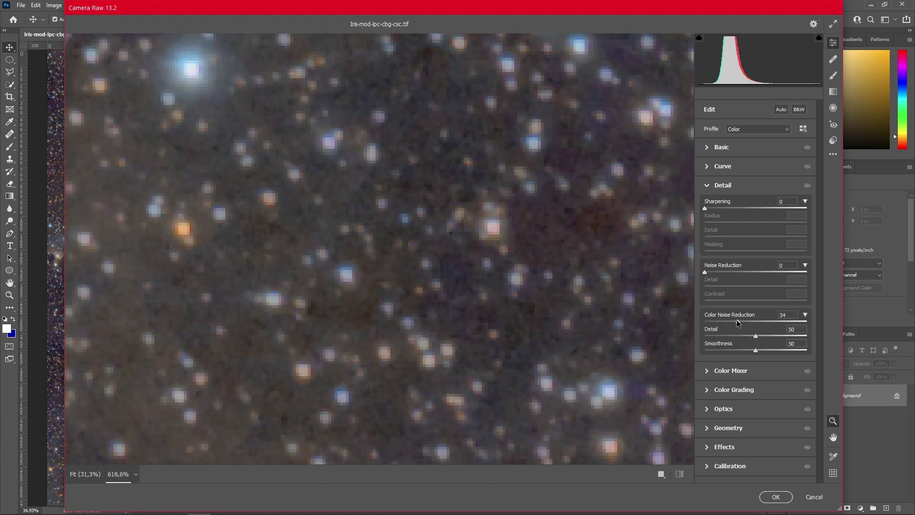
left_click_drag(737, 323, 713, 319)
left_click(739, 322)
left_click(813, 496)
Step: Duplicate the Background layer and make the copy the active layer
left_click_drag(873, 403, 885, 507)
left_click(867, 463)
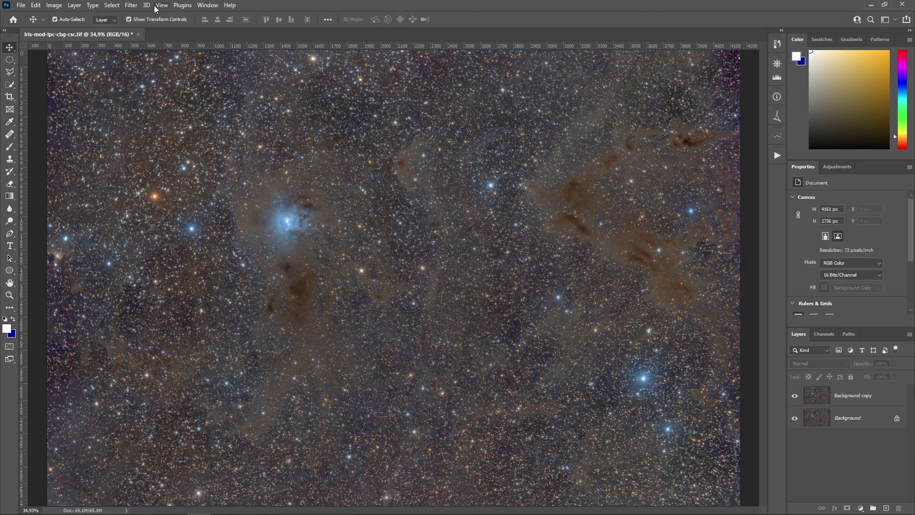
left_click(111, 5)
left_click(858, 396)
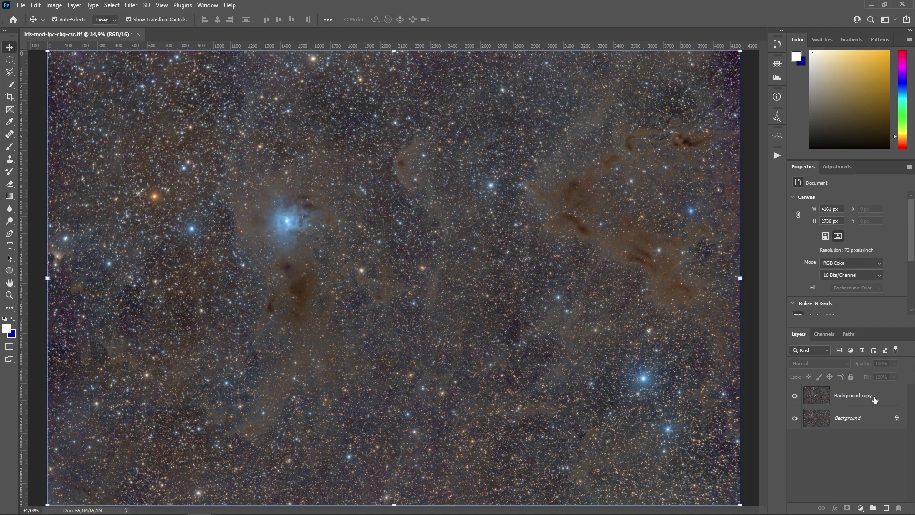
Step: Select the stars on the Background copy with Color Range, using Highlights and a Fuzziness of 74%
left_click(112, 6)
left_click(122, 98)
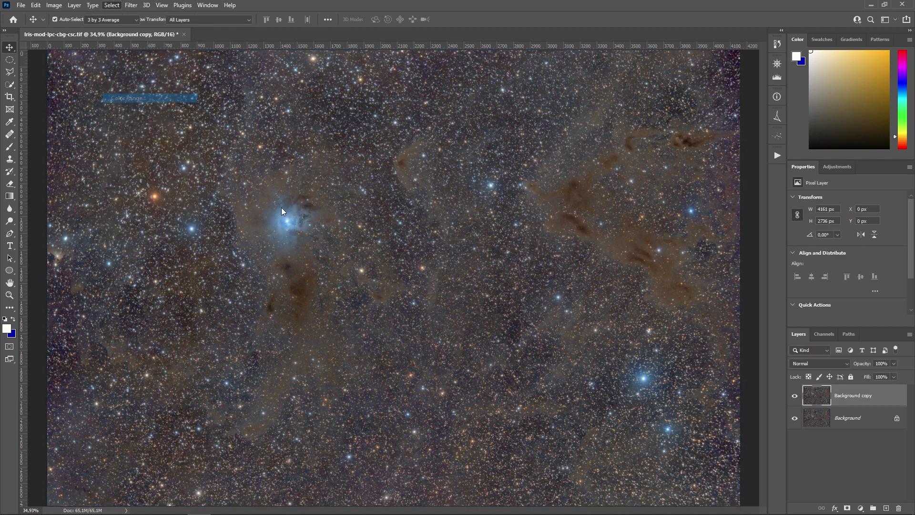
left_click(613, 217)
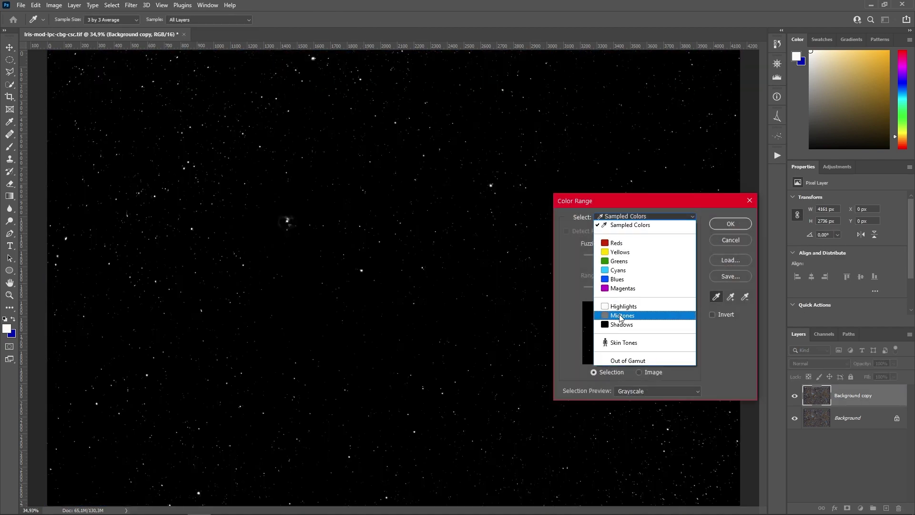
left_click(614, 310)
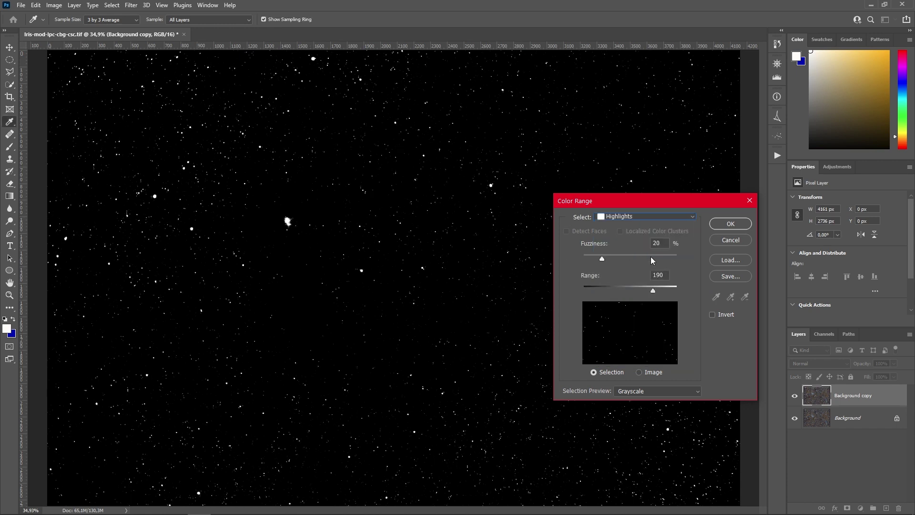
left_click_drag(652, 258, 656, 259)
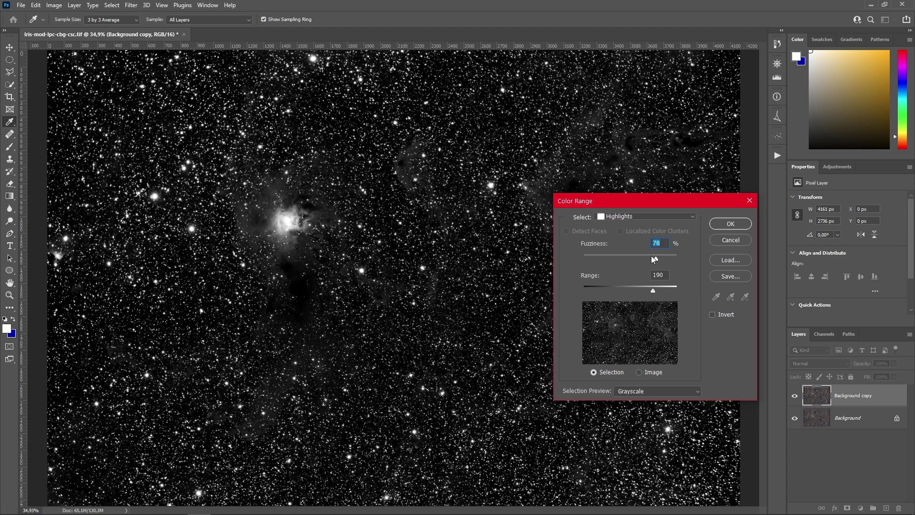
left_click_drag(654, 257, 650, 258)
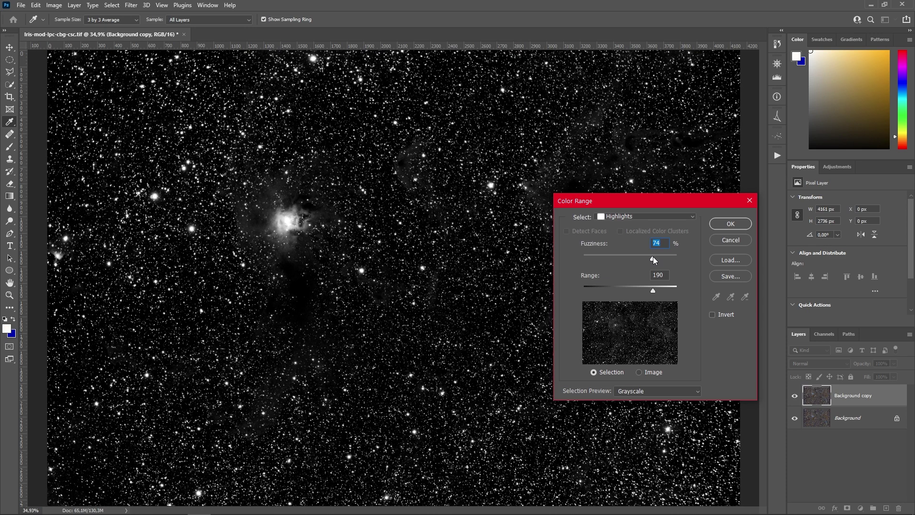
left_click(716, 225)
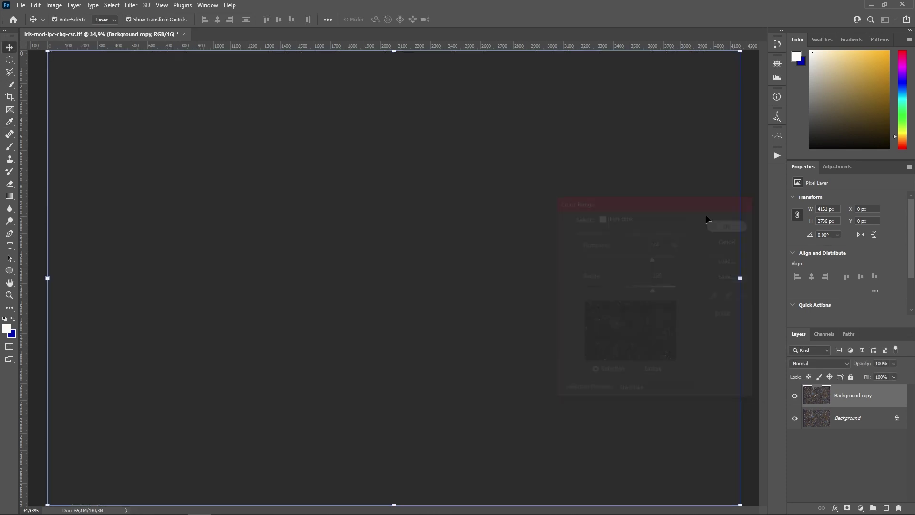
Step: Expand the star selection by 2 pixels
scroll(421, 253, "up", 10)
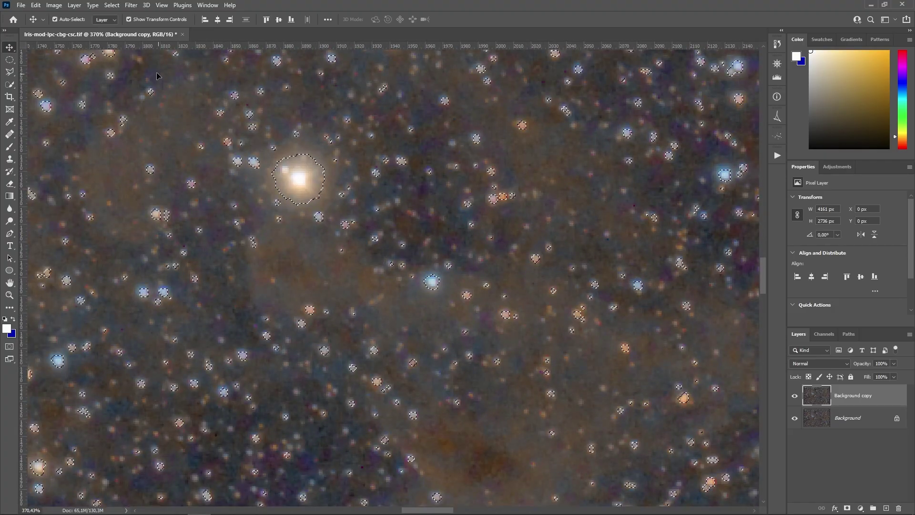
left_click(130, 6)
mouse_move(110, 4)
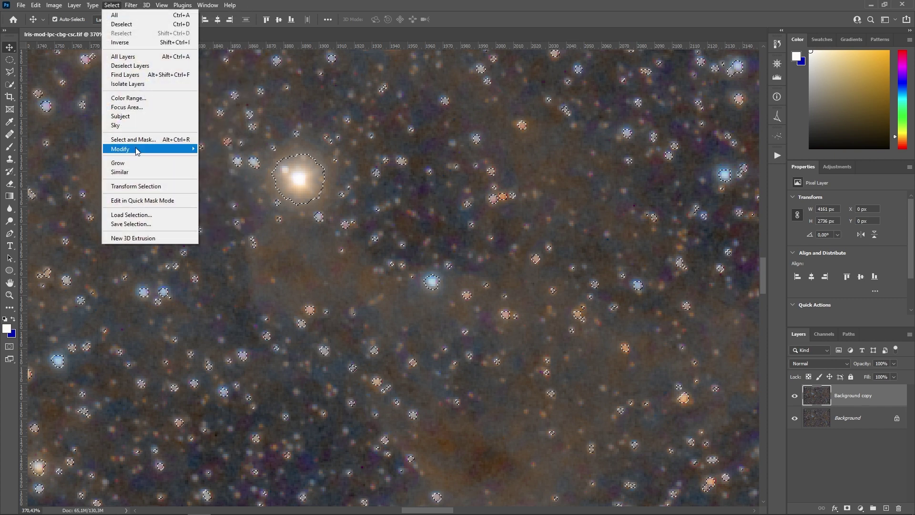
left_click(231, 166)
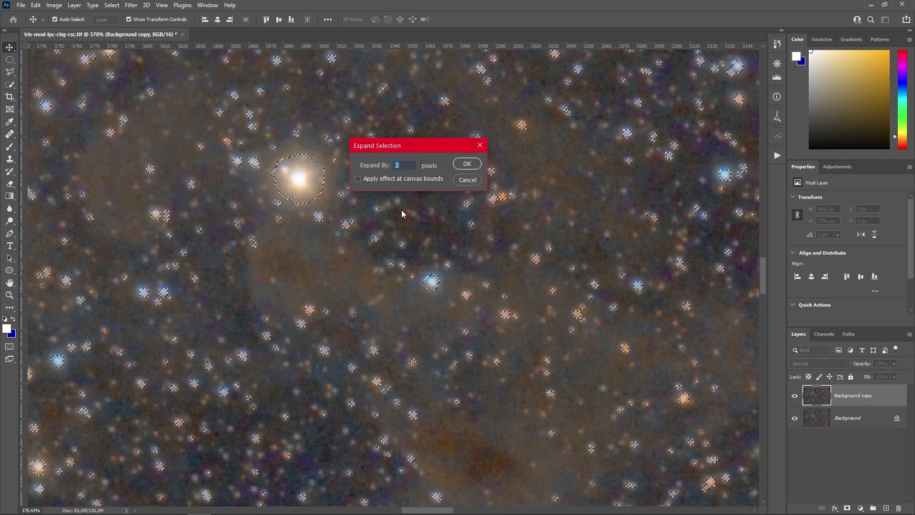
left_click(467, 162)
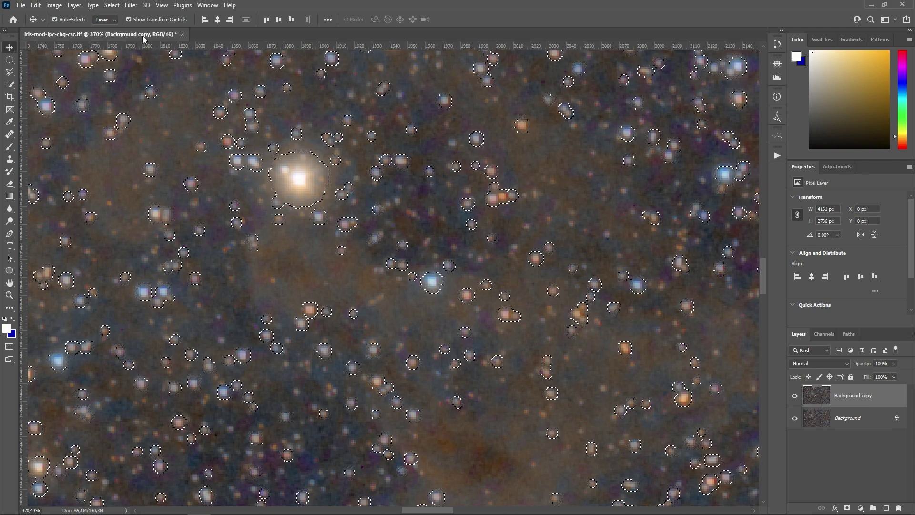
Step: Feather the expanded star selection with a radius of 0,5 pixels
left_click(111, 5)
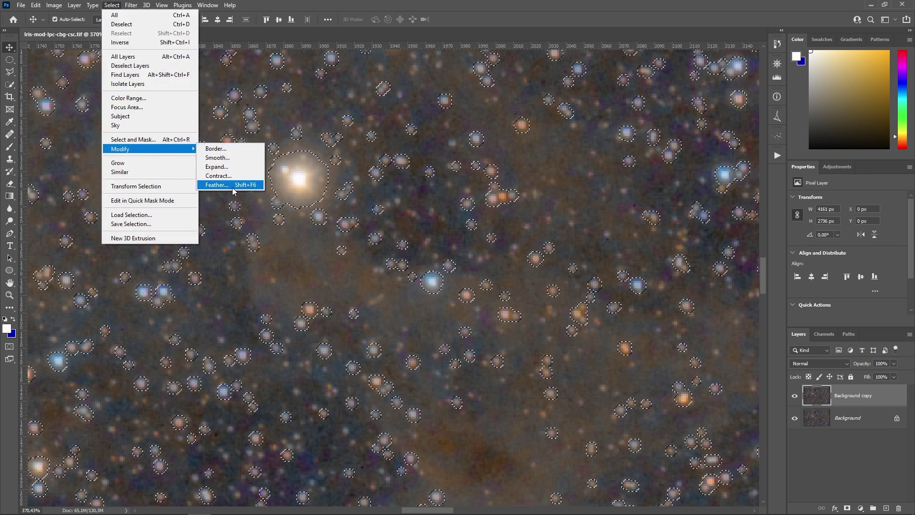
left_click(233, 188)
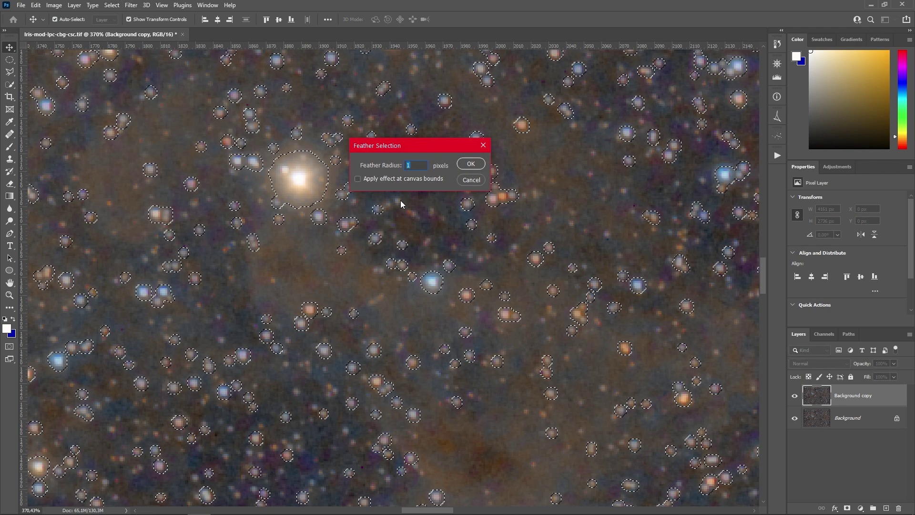
type("0,6")
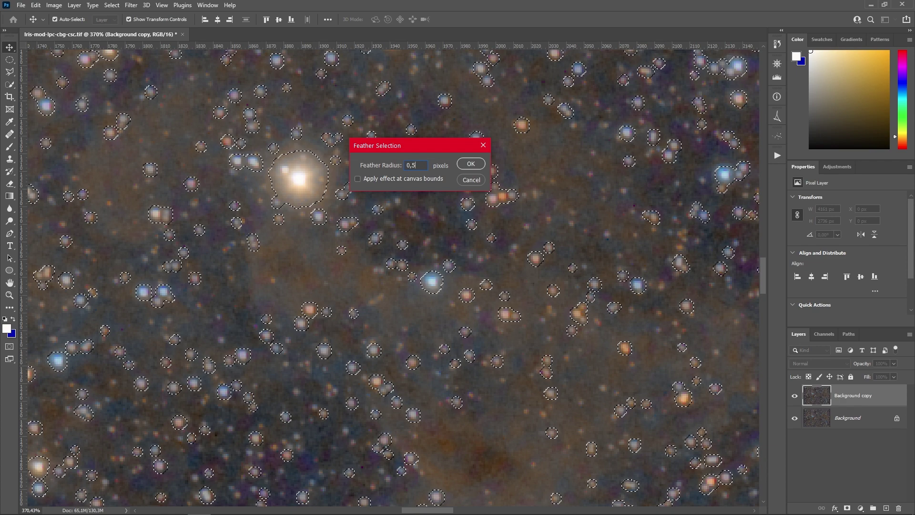
left_click(470, 164)
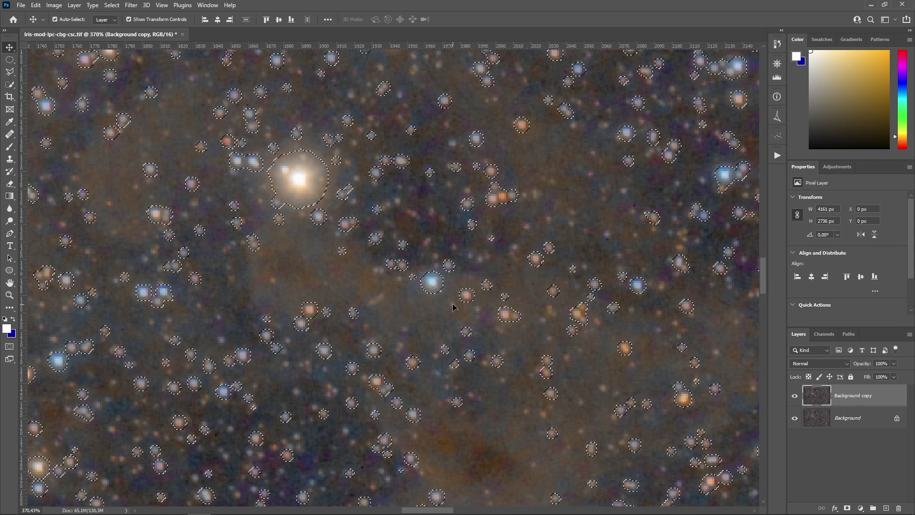
Step: Add a layer mask to the Background copy from the star selection and invert it to protect the stars
left_click(847, 508)
key("ctrl+i")
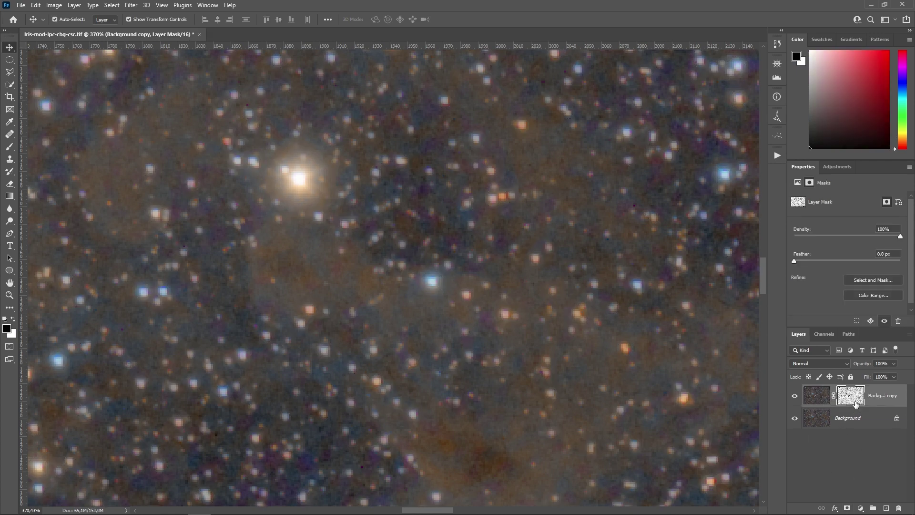
Step: Apply the Camera Raw Filter to the Background copy's image rather than its mask, with moderate Color Noise Reduction
left_click(818, 401)
left_click(131, 4)
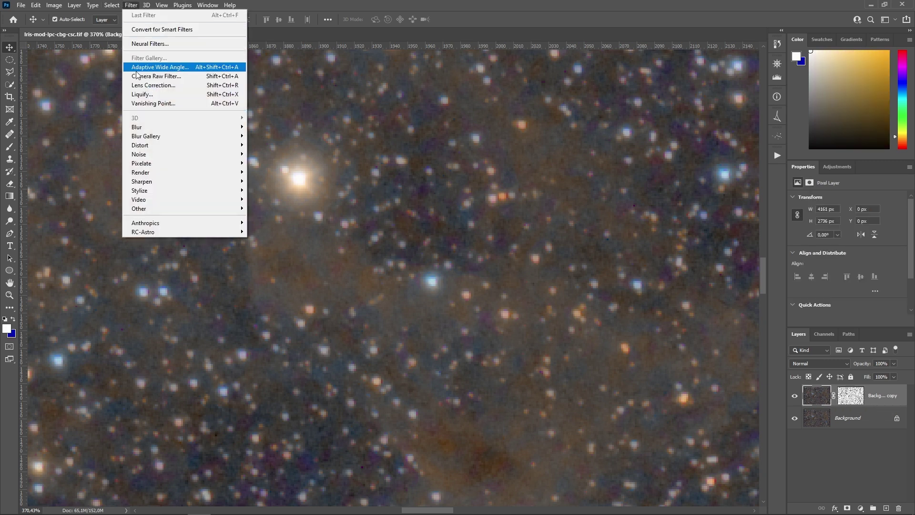
left_click(153, 75)
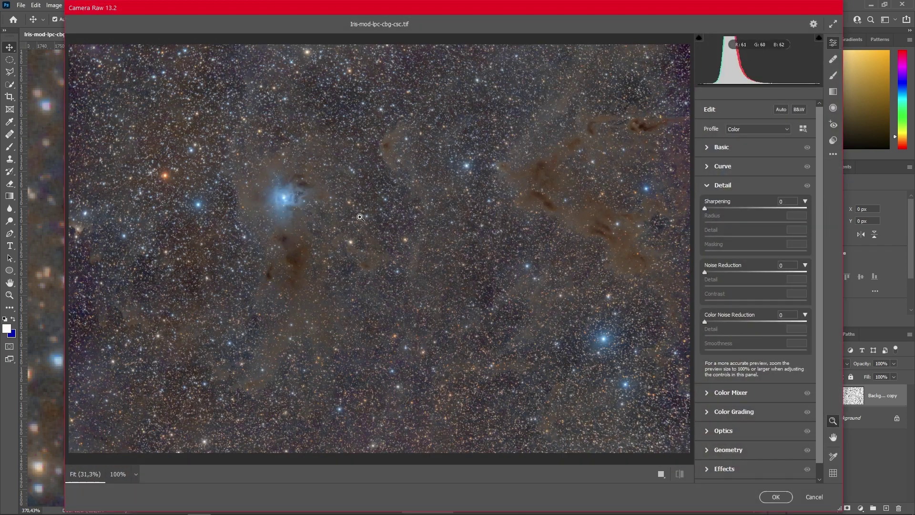
left_click_drag(360, 218, 543, 262)
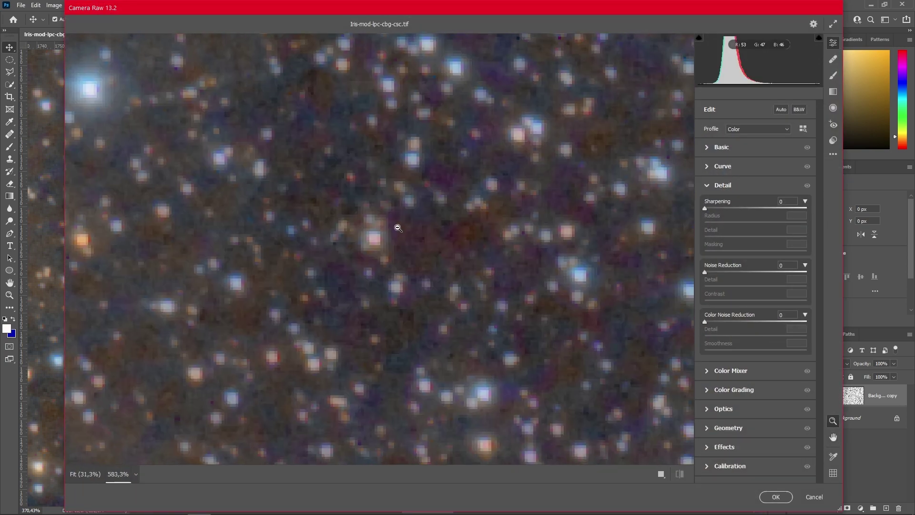
left_click(753, 323)
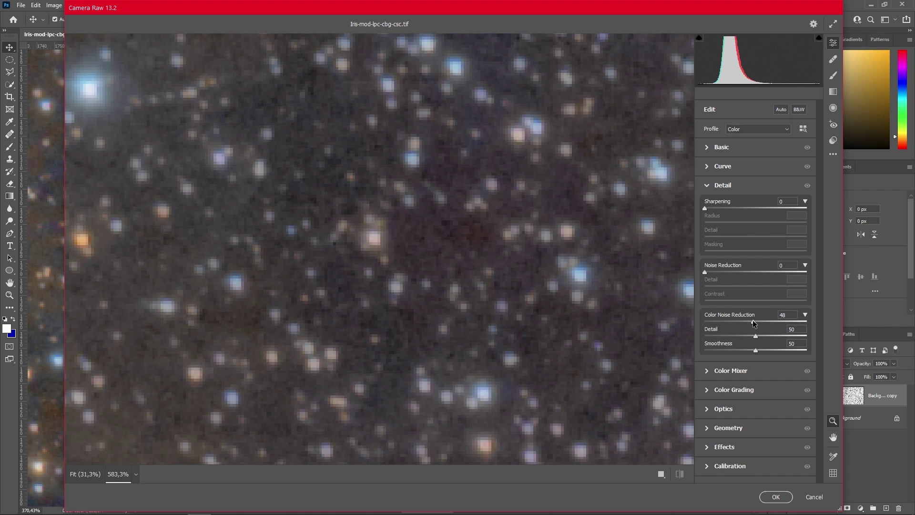
left_click_drag(751, 322, 742, 323)
left_click(775, 496)
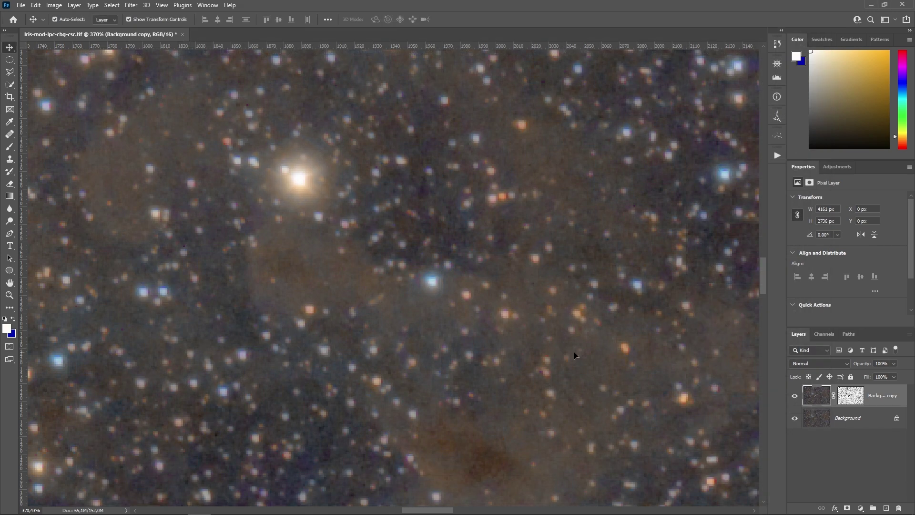
Step: Compare the background colour noise before and after the reduction by toggling the Background copy's visibility
left_click_drag(587, 268, 252, 241)
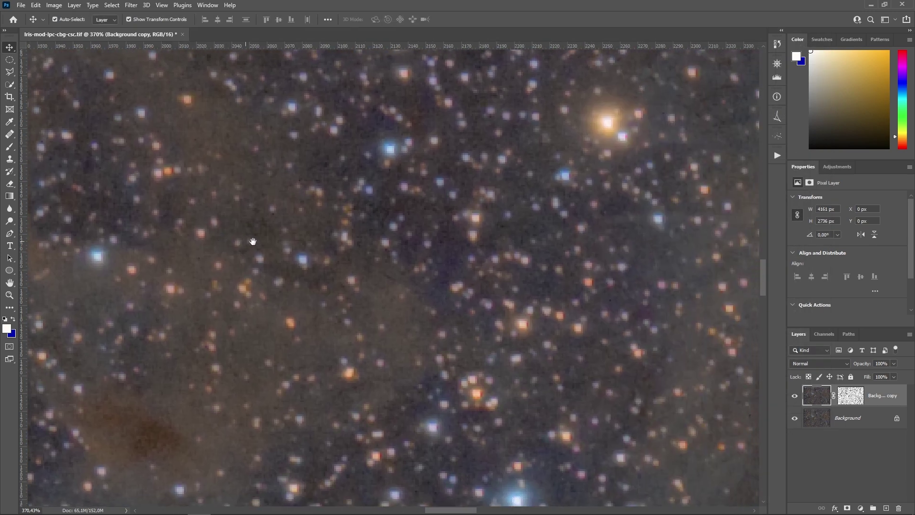
left_click(794, 395)
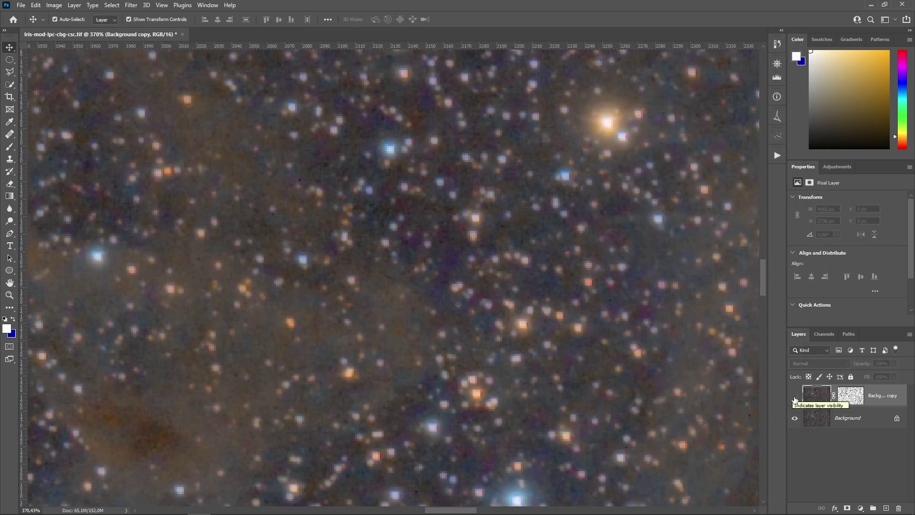
left_click(793, 396)
left_click(794, 397)
left_click(794, 397)
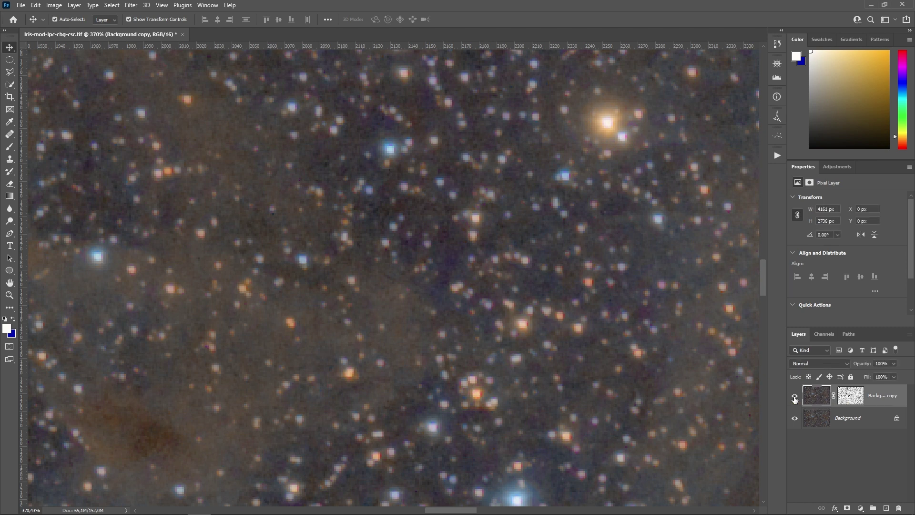
left_click(794, 397)
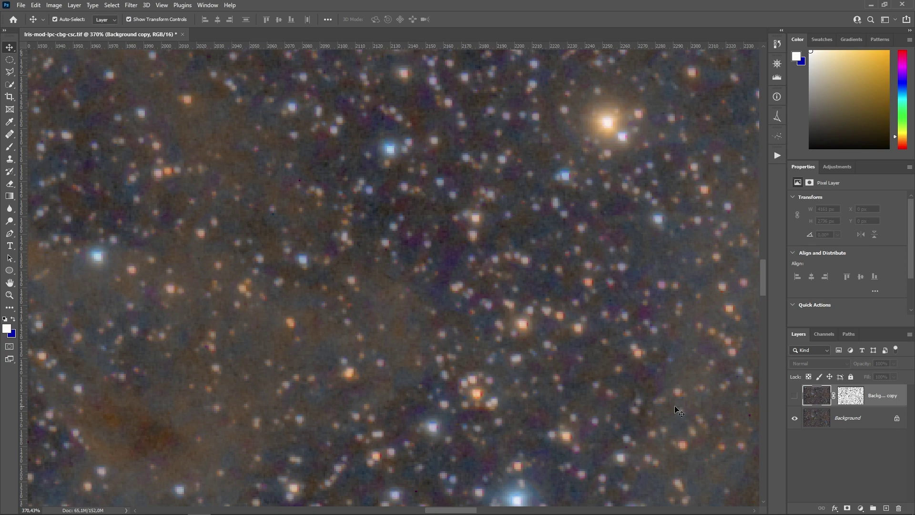
left_click(794, 396)
scroll(406, 302, "down", 2)
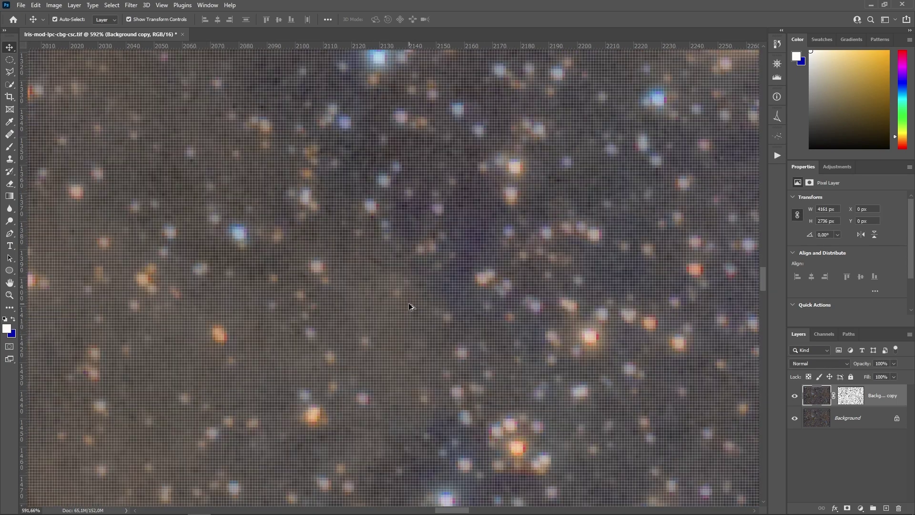
scroll(395, 302, "down", 10)
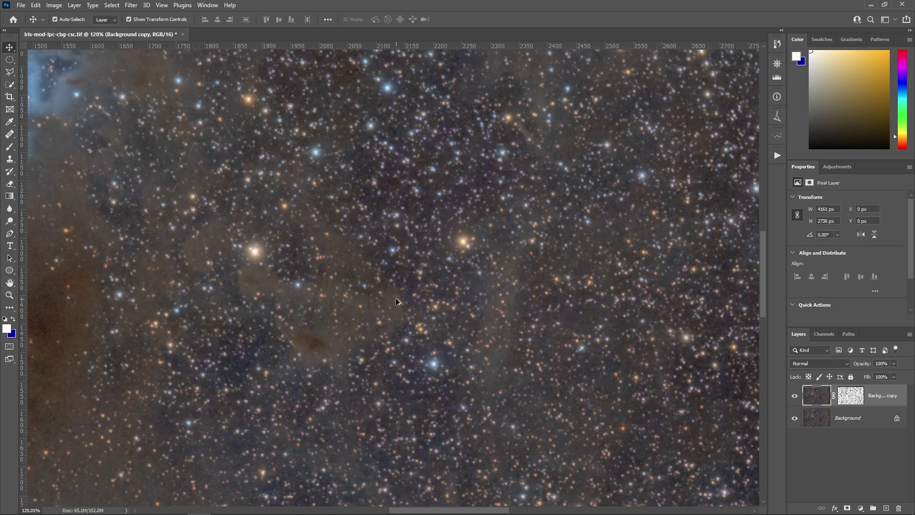
scroll(400, 301, "down", 4)
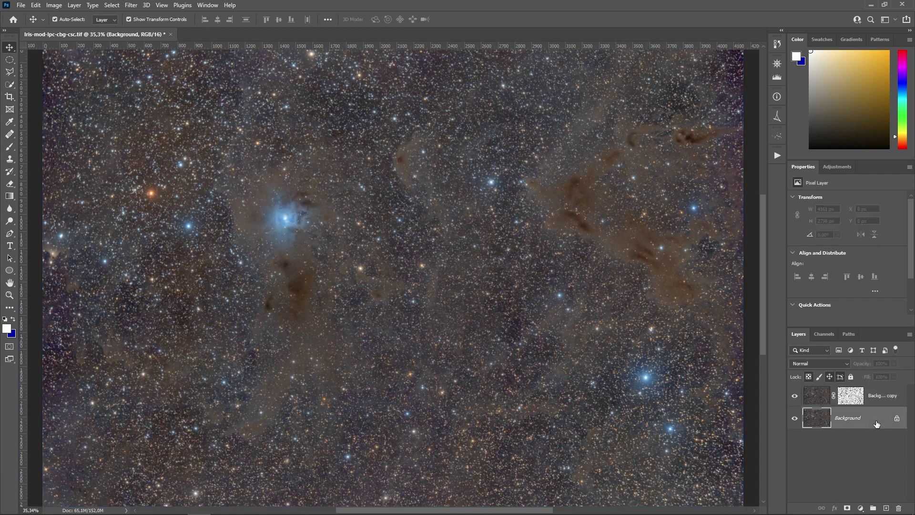
Step: Flatten the Background copy and the Background into a single layer
left_click(857, 419, "shift")
right_click(856, 415)
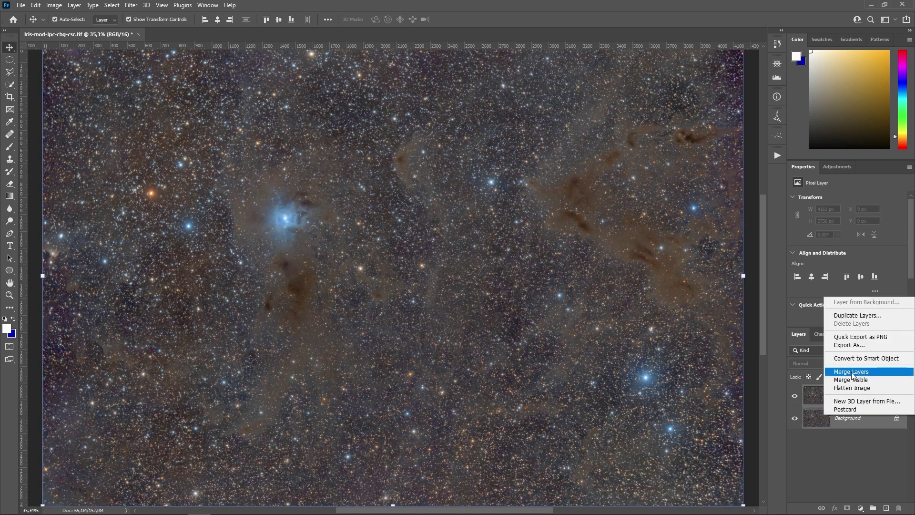
left_click(846, 388)
left_click_drag(468, 321, 473, 329)
scroll(467, 322, "down", 1)
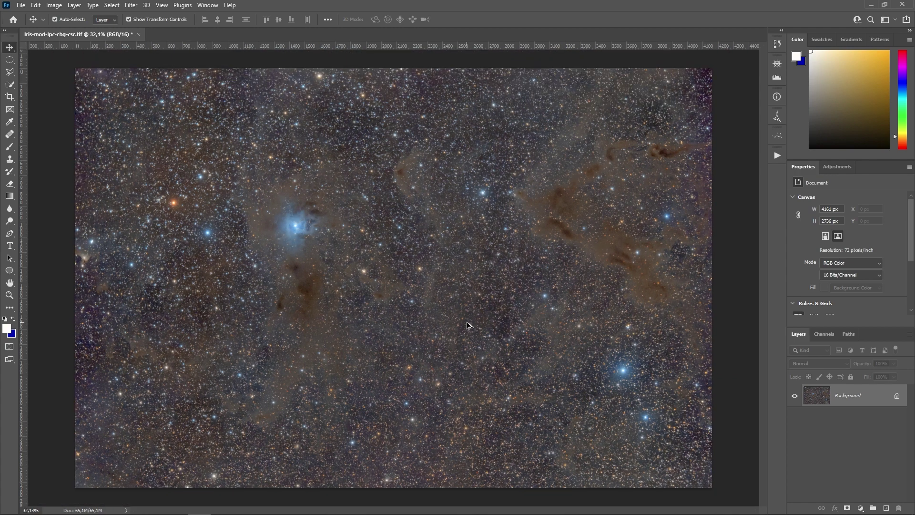
Step: Examine the star field and dark nebulae of the flattened Iris image up close and as a whole
scroll(466, 325, "up", 1)
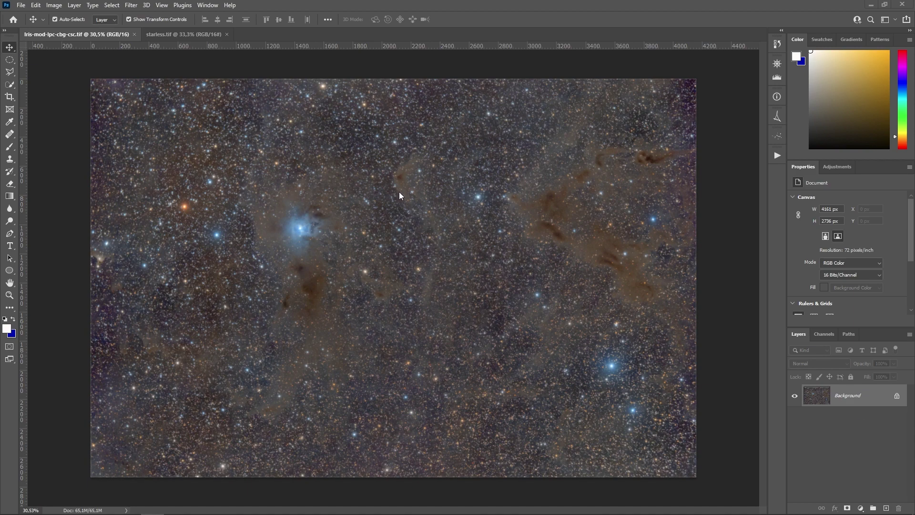
scroll(456, 287, "up", 14)
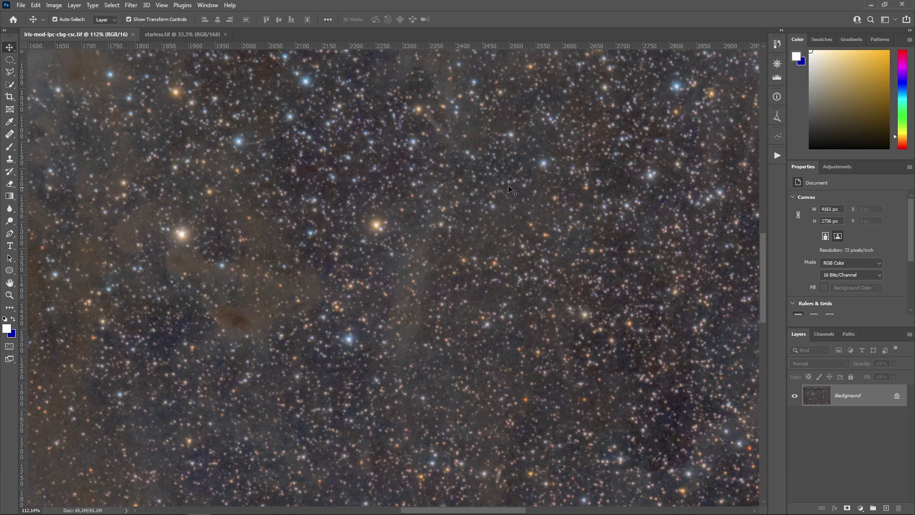
left_click_drag(526, 222, 233, 364)
scroll(324, 317, "down", 2)
scroll(382, 250, "down", 1)
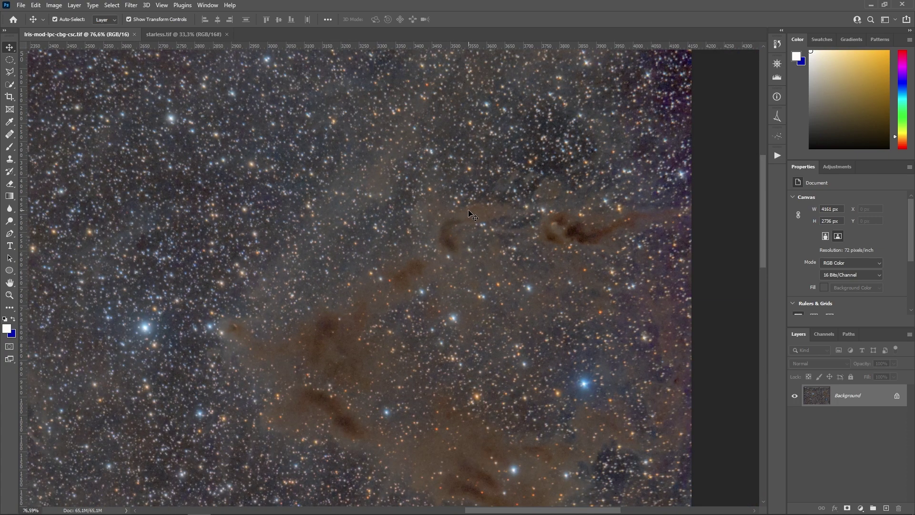
scroll(387, 301, "down", 8)
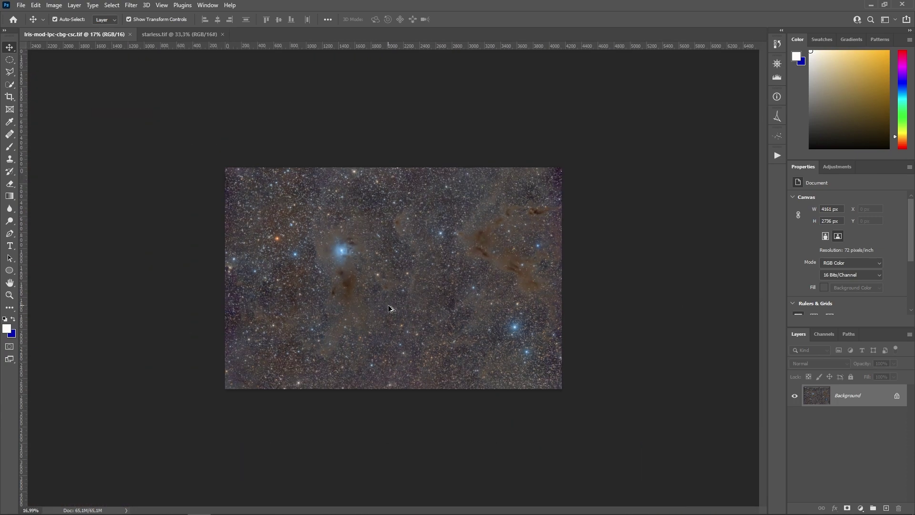
key("ctrl+0")
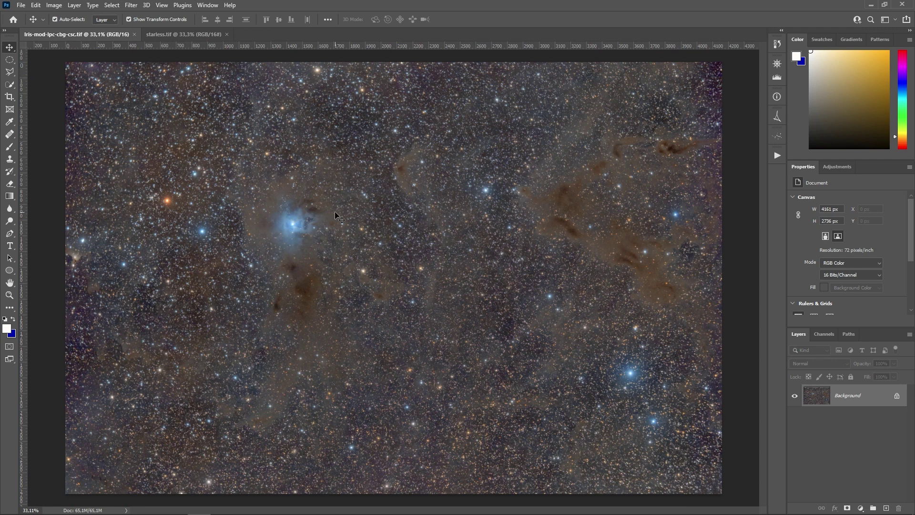
Step: Show the starless.tif image and look at the Starnet folder in the file explorer
left_click(184, 33)
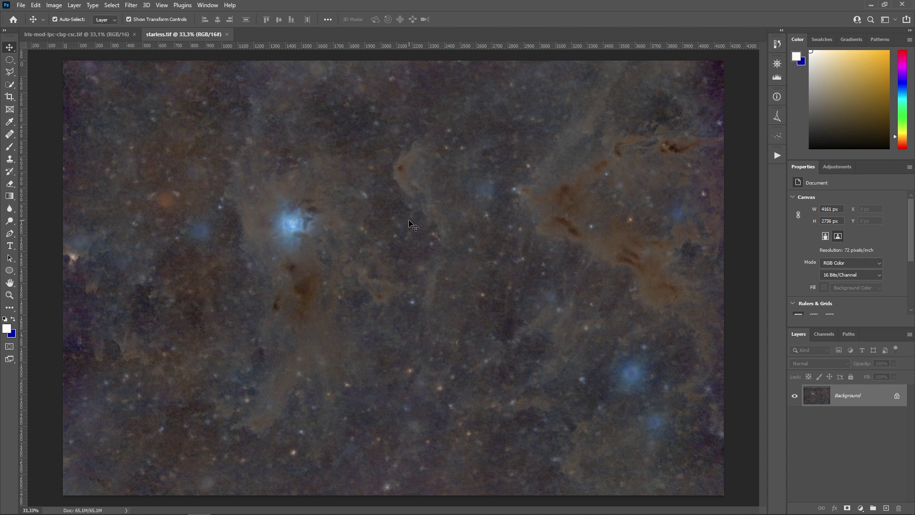
mouse_move(94, 511)
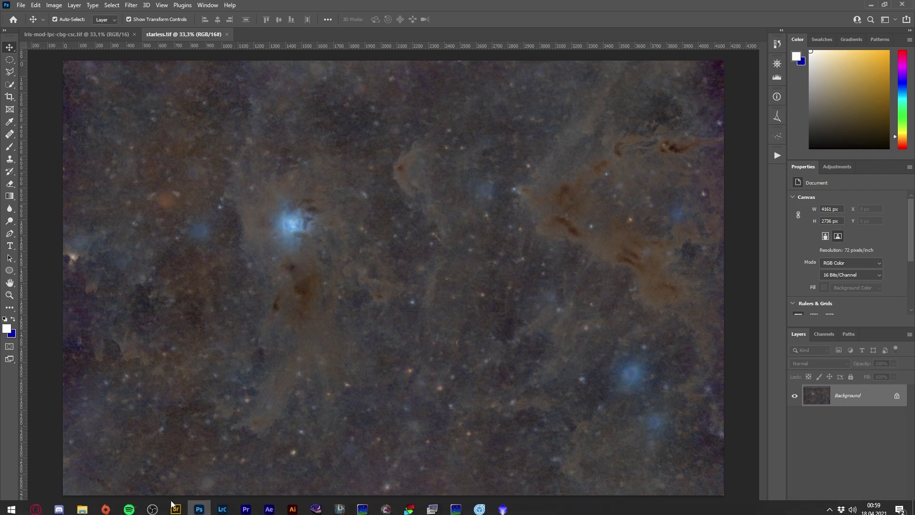
left_click(149, 475)
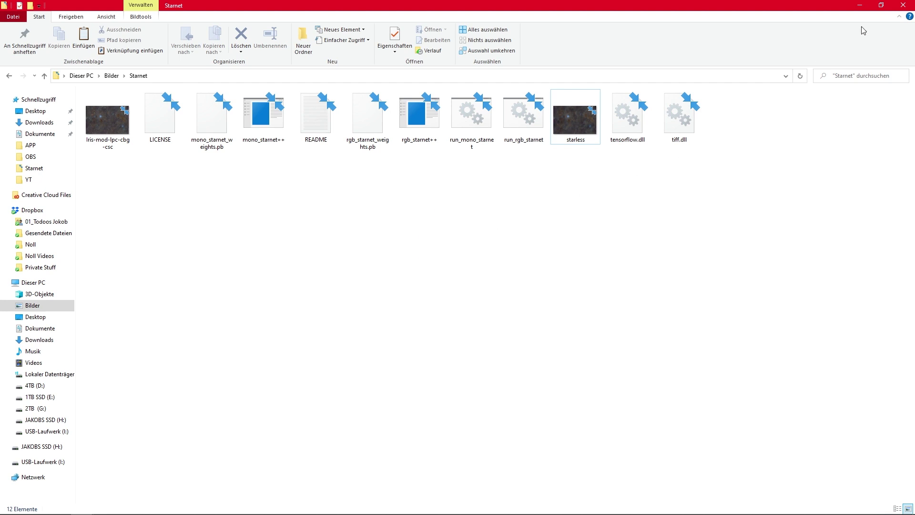
left_click(860, 11)
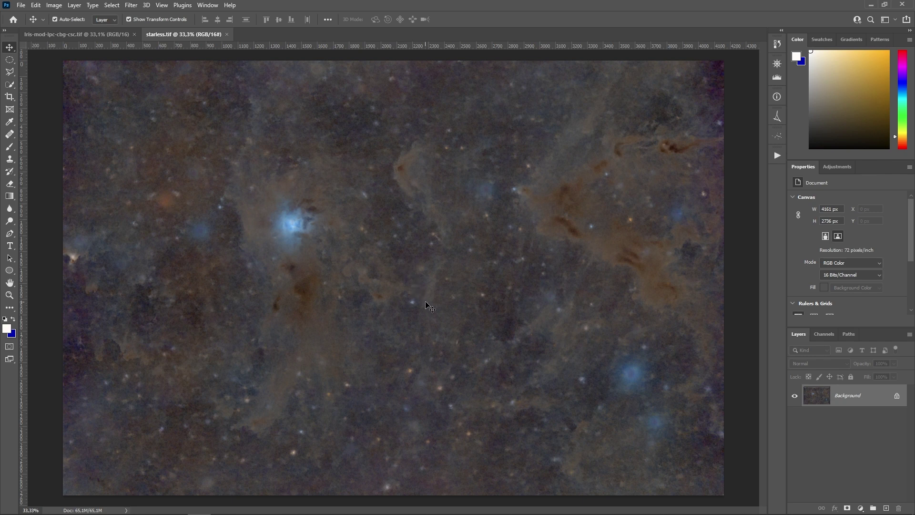
Step: Examine the starless image for residual stars and background noise
scroll(427, 308, "up", 3)
scroll(395, 304, "up", 7)
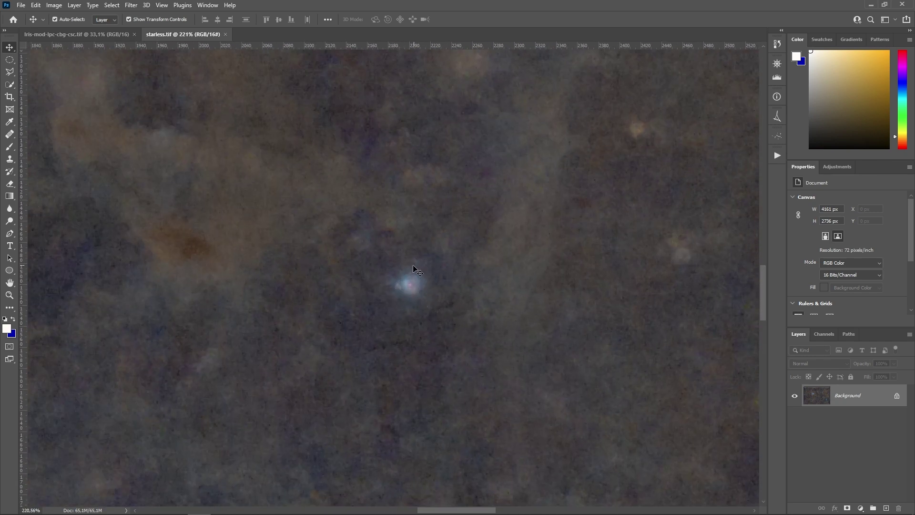
scroll(416, 269, "down", 3)
scroll(414, 268, "down", 8)
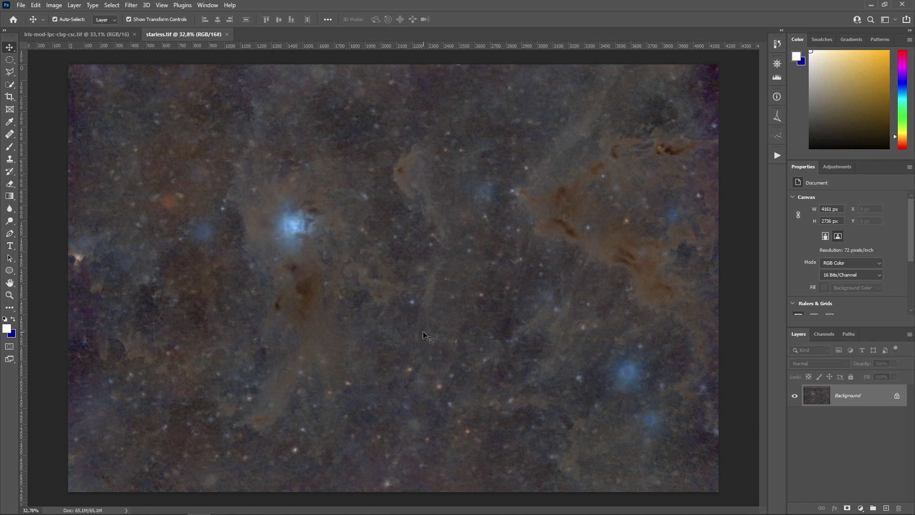
Step: Add the starless image as a layer aligned over the Background in Iris-mod-lpc-cbg-csc.tif and compare the two layers
left_click_drag(88, 31, 370, 241)
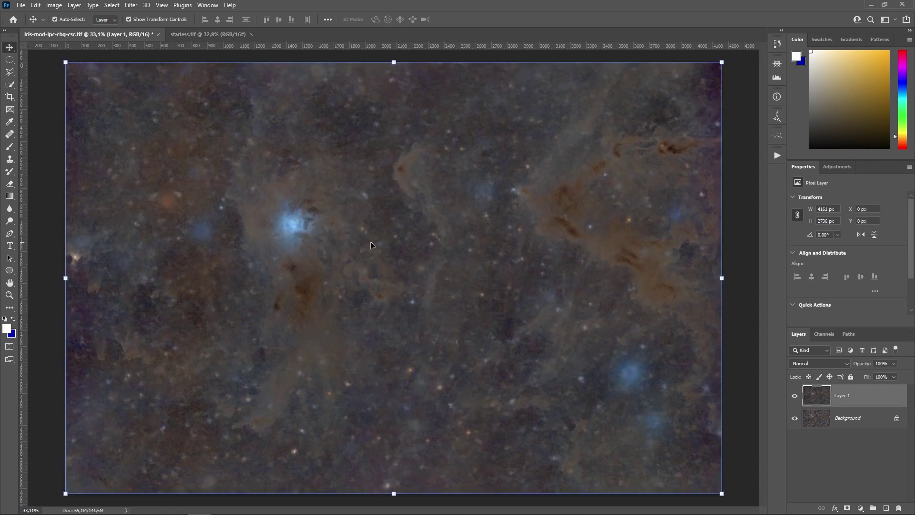
left_click(794, 397)
left_click(794, 397)
left_click(795, 397)
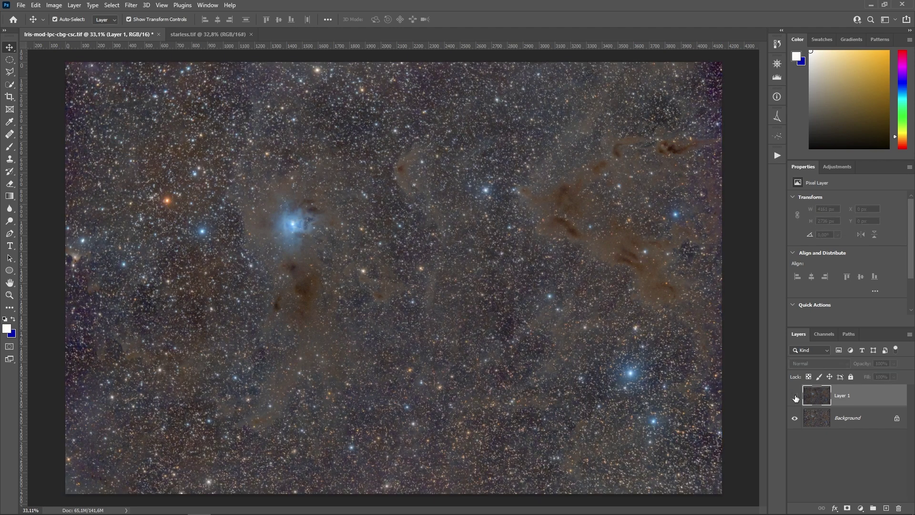
left_click(795, 397)
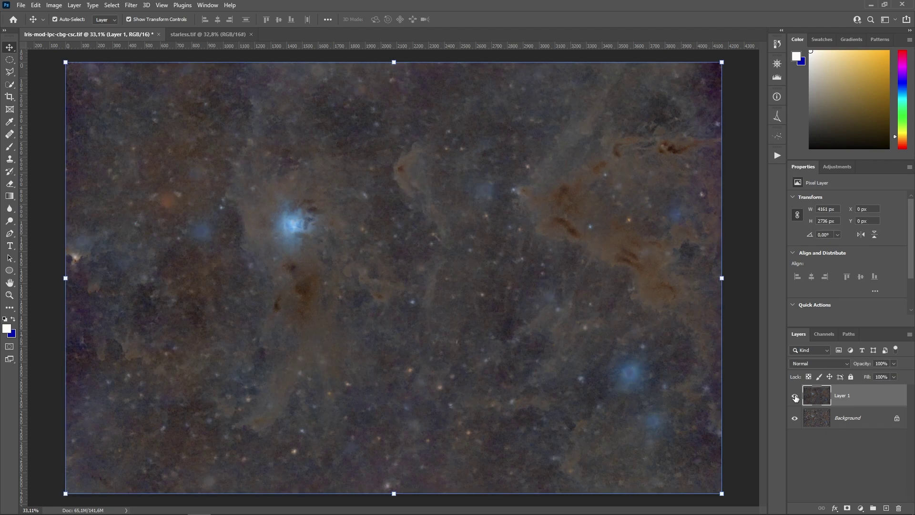
left_click(821, 431)
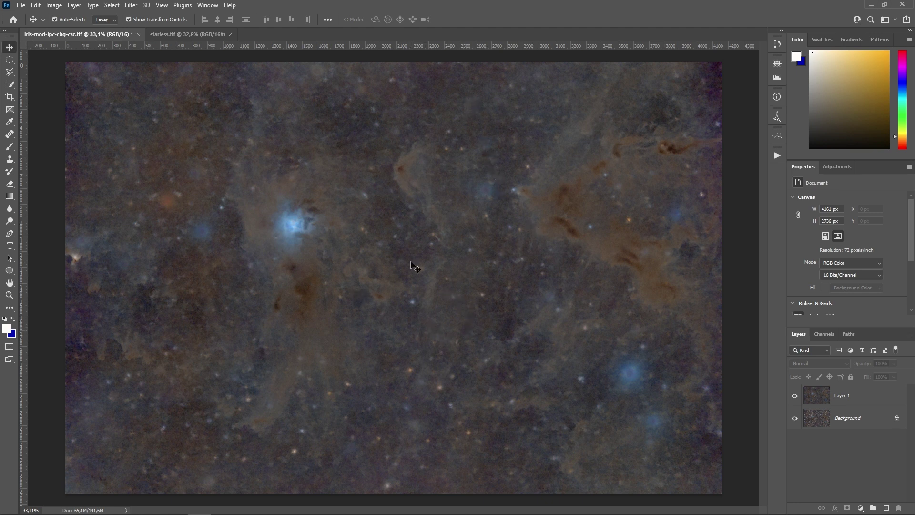
Step: Put the starless Layer 1 into a new group and add a Levels adjustment above it inside the group
left_click(871, 397)
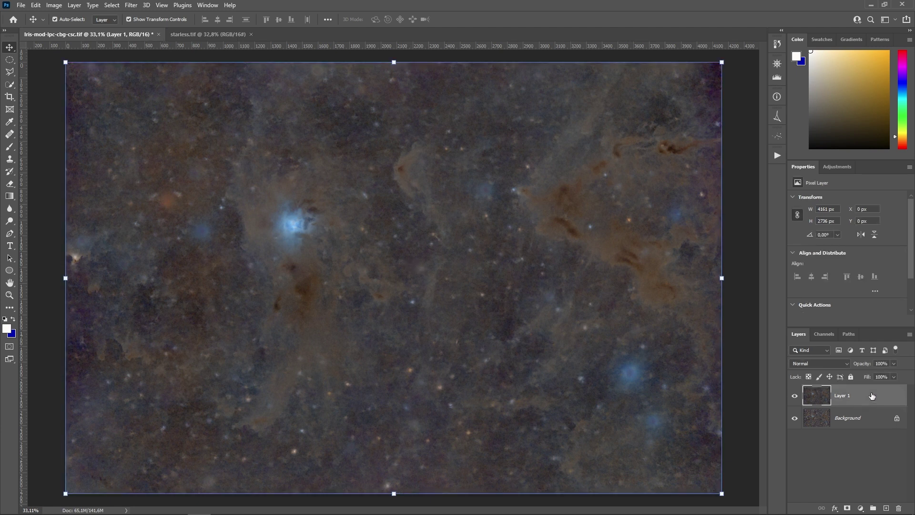
left_click(873, 508)
left_click_drag(879, 406, 853, 392)
left_click(861, 508)
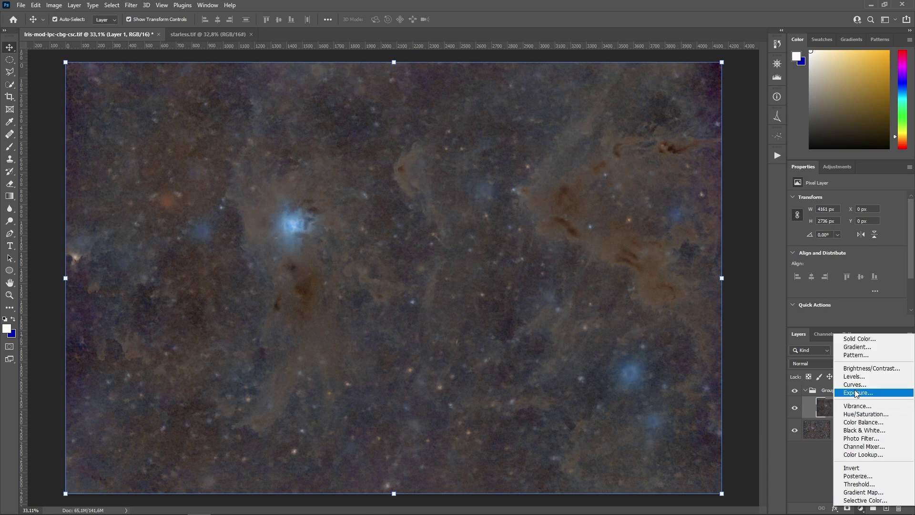
left_click(852, 378)
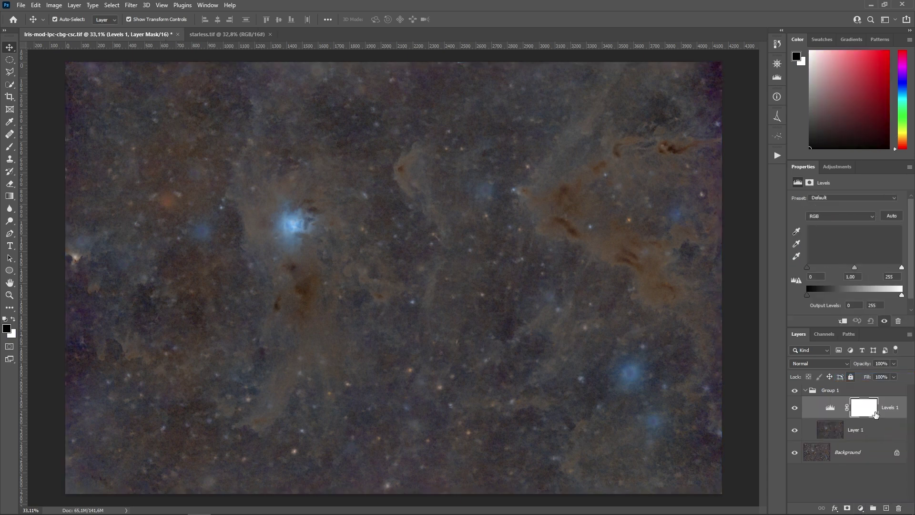
Step: Set the blend mode of the group containing the starless layer to Screen
left_click(837, 395)
left_click(822, 362)
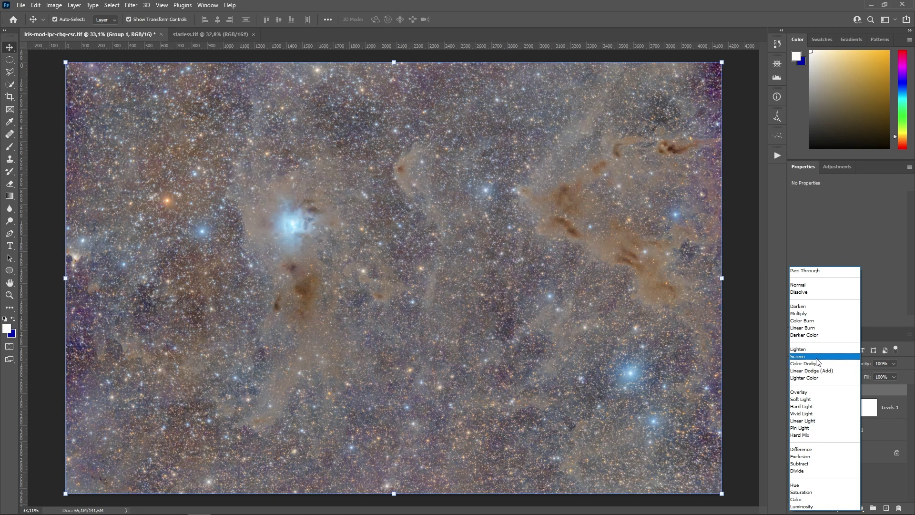
left_click(817, 357)
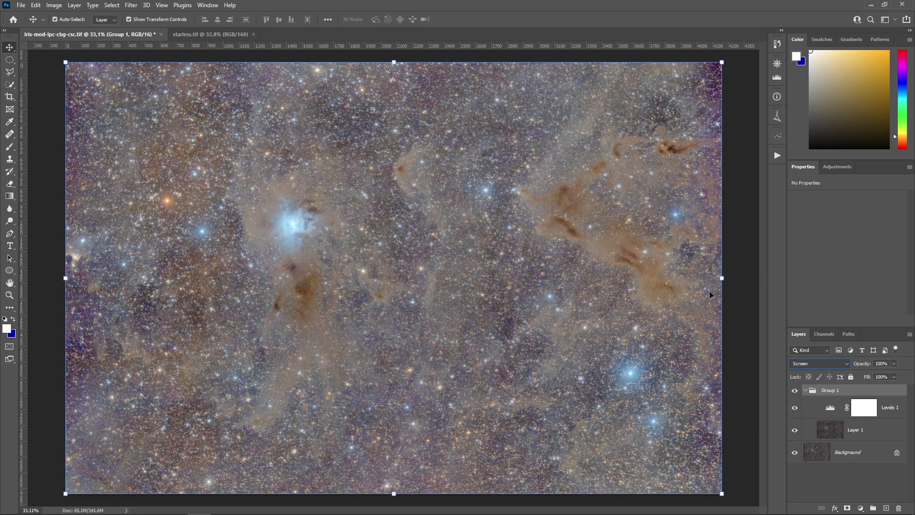
Step: Raise the black input level of the Levels 1 adjustment inside the Screen group to 73
left_click(833, 410)
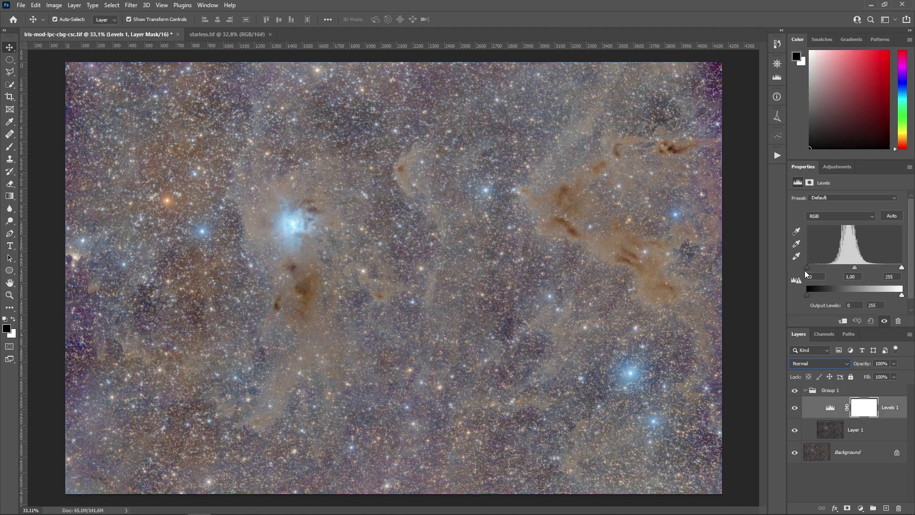
left_click_drag(806, 271, 832, 264)
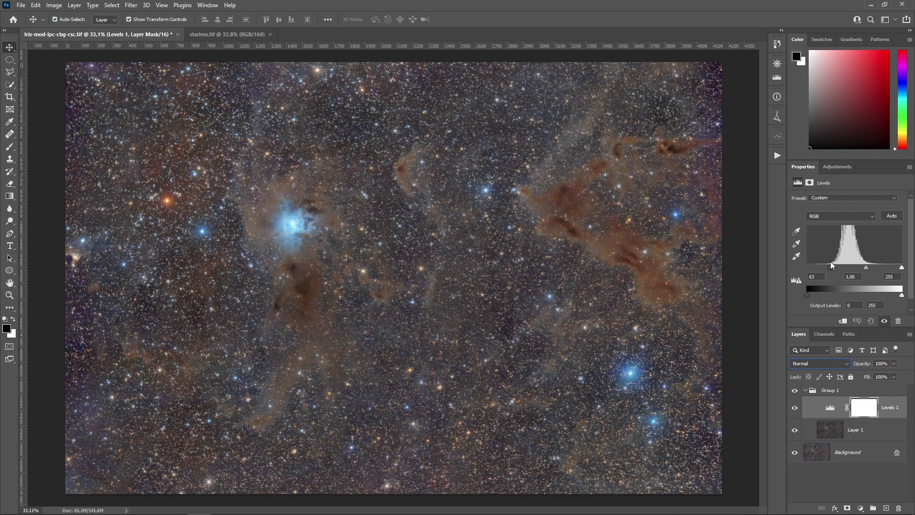
left_click_drag(832, 265, 834, 261)
Step: Compare the image with and without Group 1 to judge how strongly the nebulosity is enhanced
left_click(794, 391)
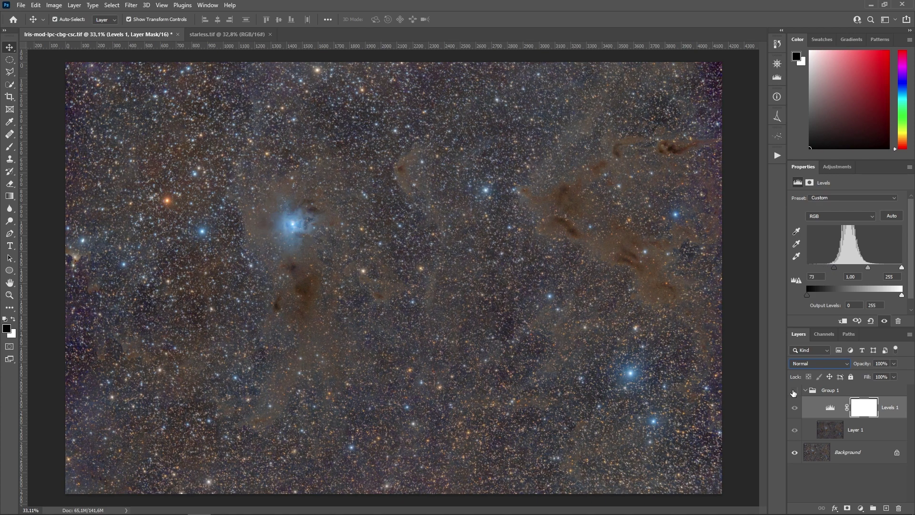
left_click(794, 391)
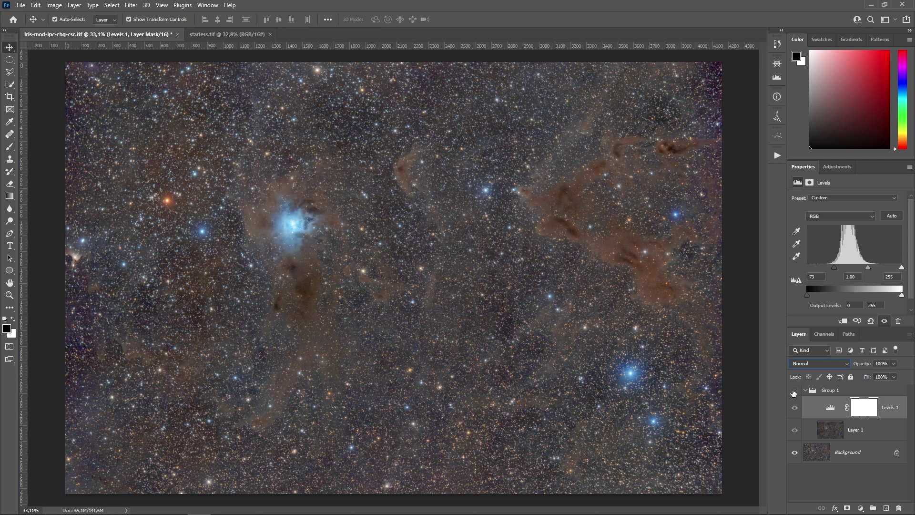
left_click(793, 390)
left_click(794, 391)
left_click(793, 391)
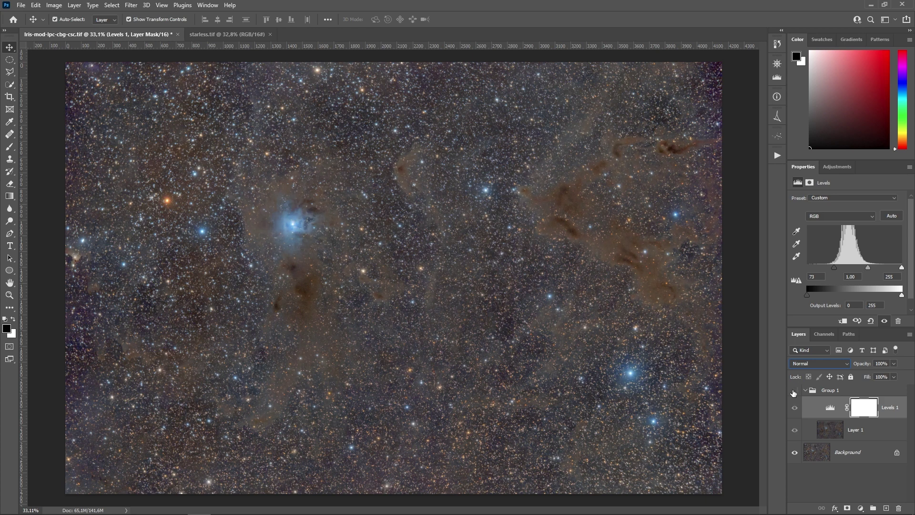
left_click(794, 392)
left_click(793, 391)
left_click(793, 391)
left_click(847, 473)
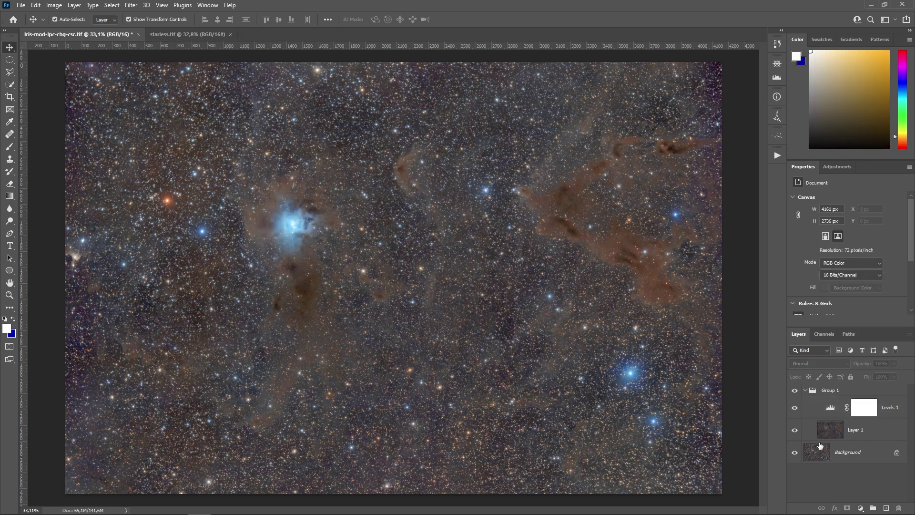
Step: View the starless Layer 1 on its own, restore all layers, and inspect the stars and the Iris Nebula up close
left_click(794, 430, "alt")
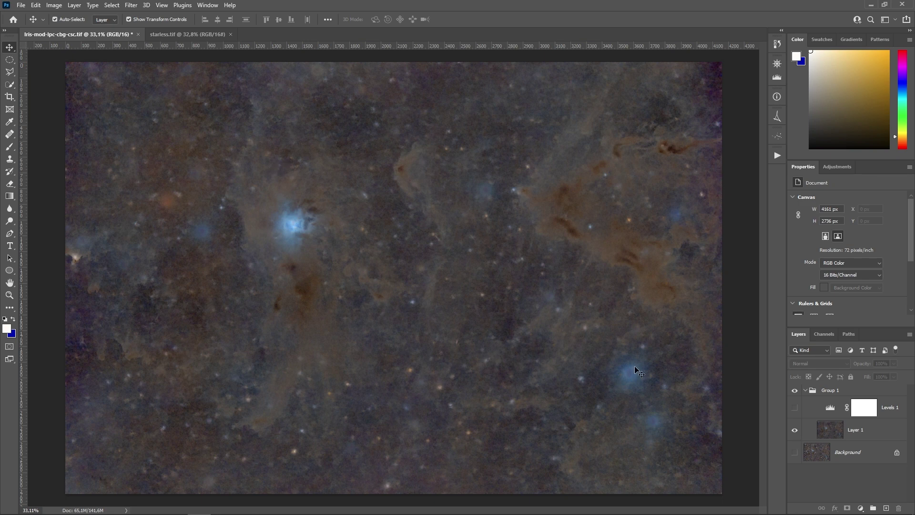
left_click(793, 429, "alt")
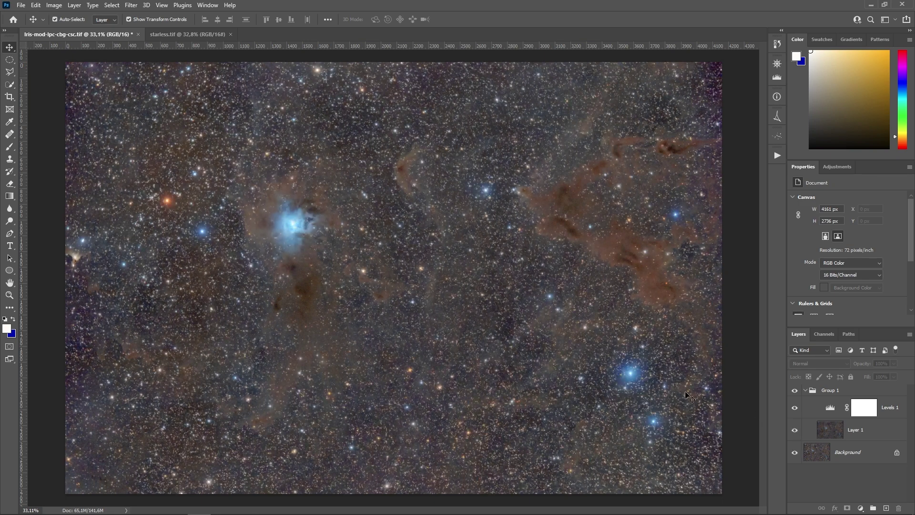
scroll(643, 376, "up", 8)
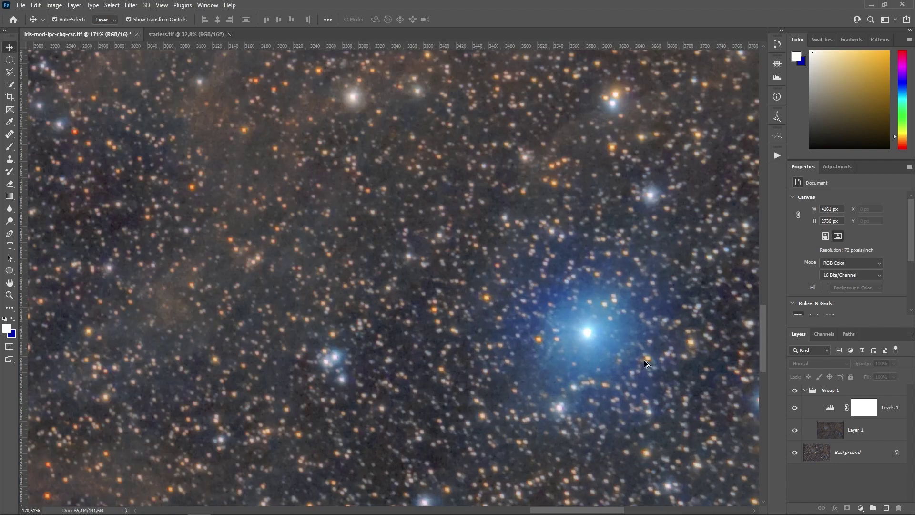
scroll(644, 359, "down", 5)
left_click_drag(193, 181, 591, 300)
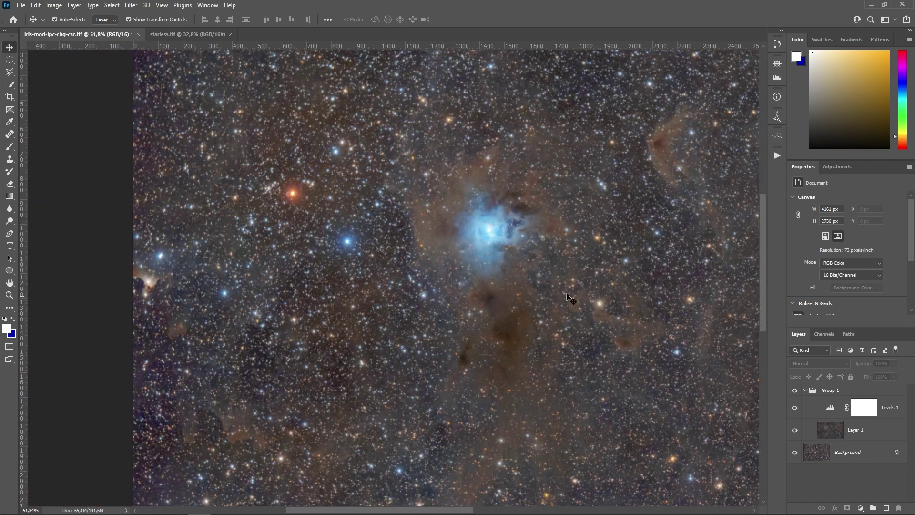
scroll(370, 246, "up", 4)
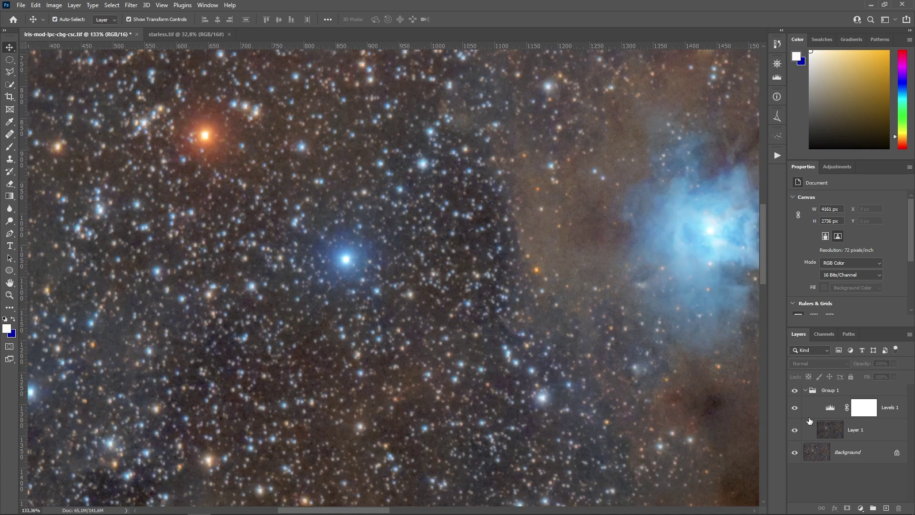
Step: Compare the Group 1 enhancement on and off, first close to the nebula and again over the whole image
left_click(795, 391)
left_click(794, 391)
left_click(794, 392)
left_click(794, 392)
scroll(405, 311, "down", 10)
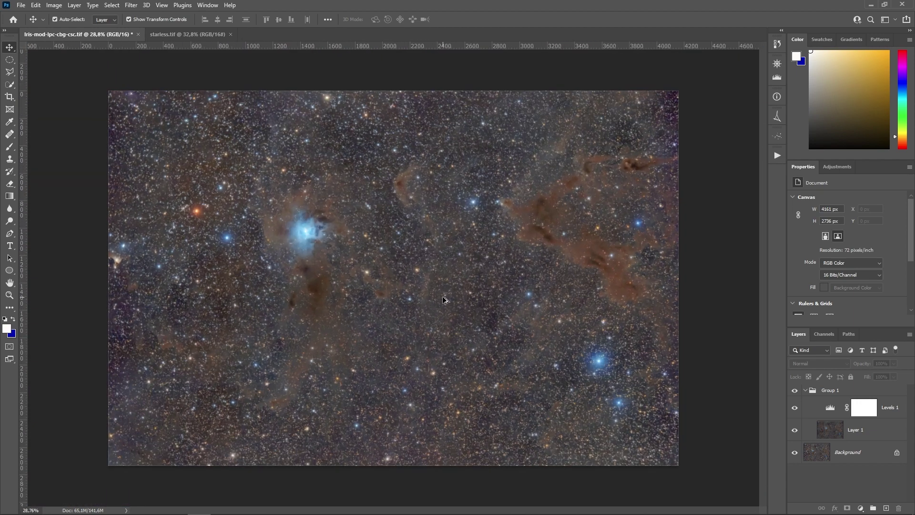
scroll(443, 297, "up", 1)
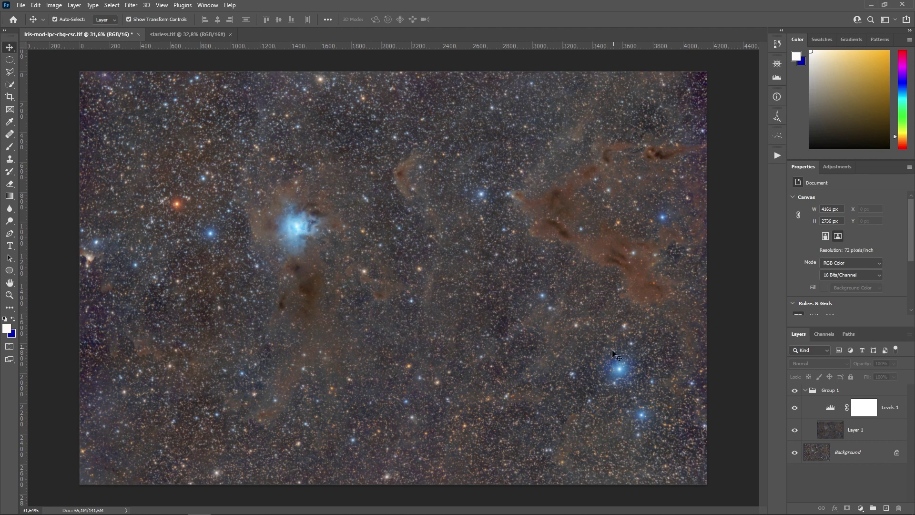
left_click(793, 390)
left_click(793, 390)
left_click(793, 390)
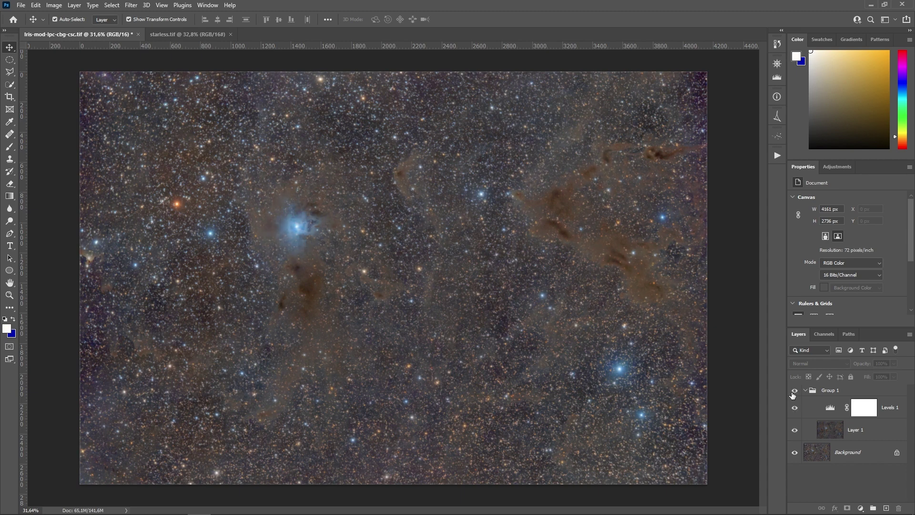
left_click(793, 390)
Step: Merge Group 1 with the Background into a single layer
left_click(838, 391)
right_click(853, 447)
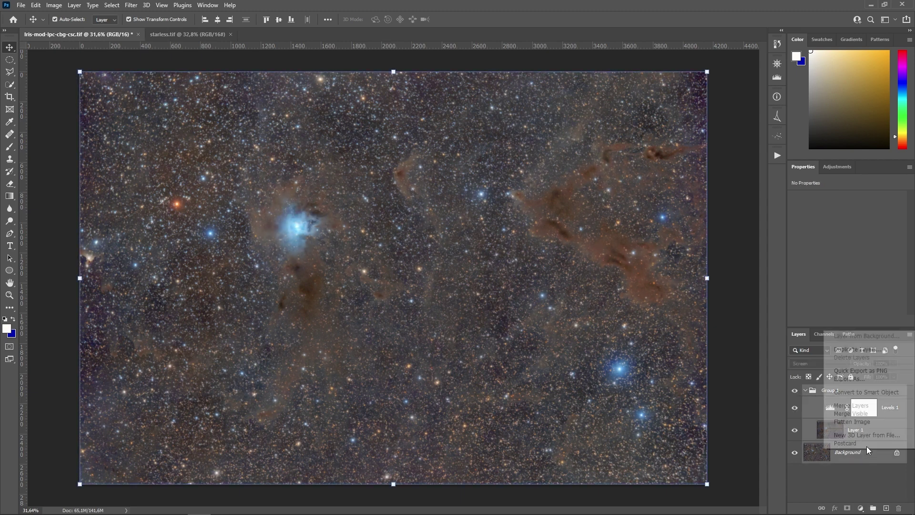
left_click(853, 407)
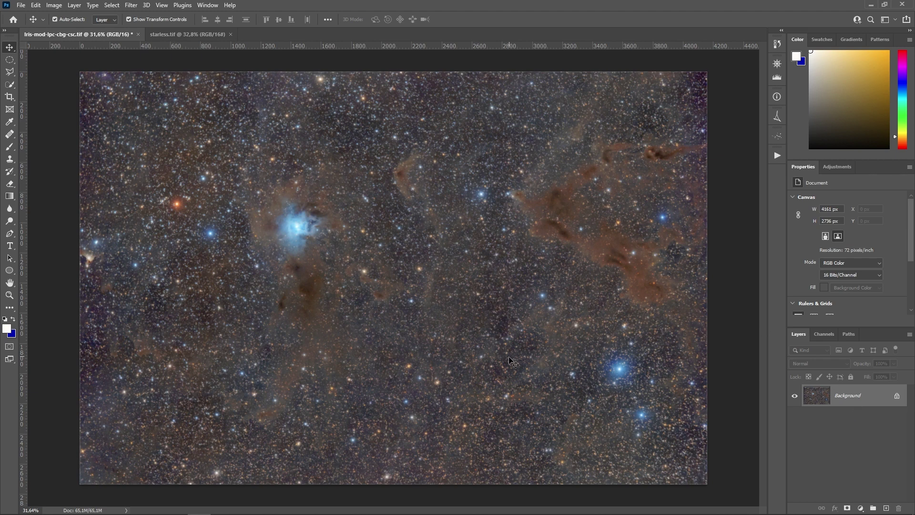
Step: Darken the sky slightly with a new Levels adjustment that raises the black input level, and merge it into the Background
left_click(860, 508)
left_click(853, 378)
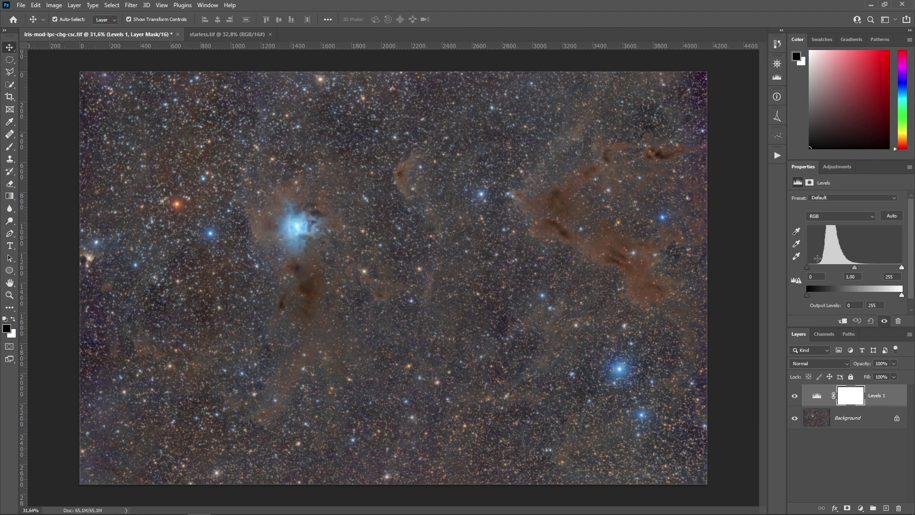
left_click_drag(808, 270, 816, 272)
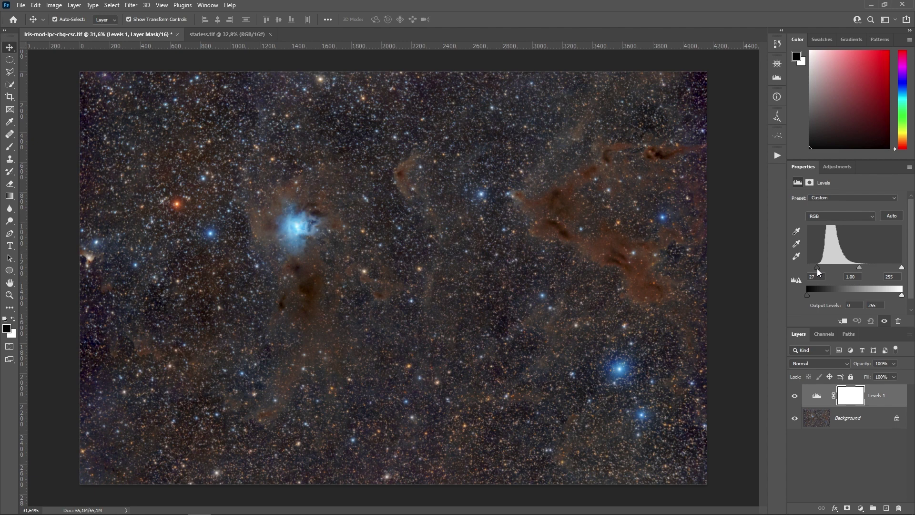
left_click_drag(817, 269, 813, 266)
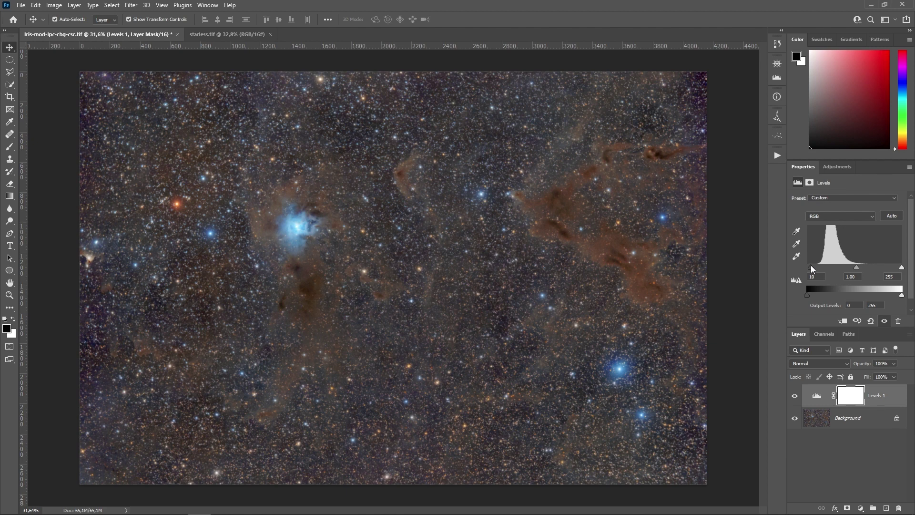
left_click_drag(812, 269, 814, 270)
right_click(868, 419)
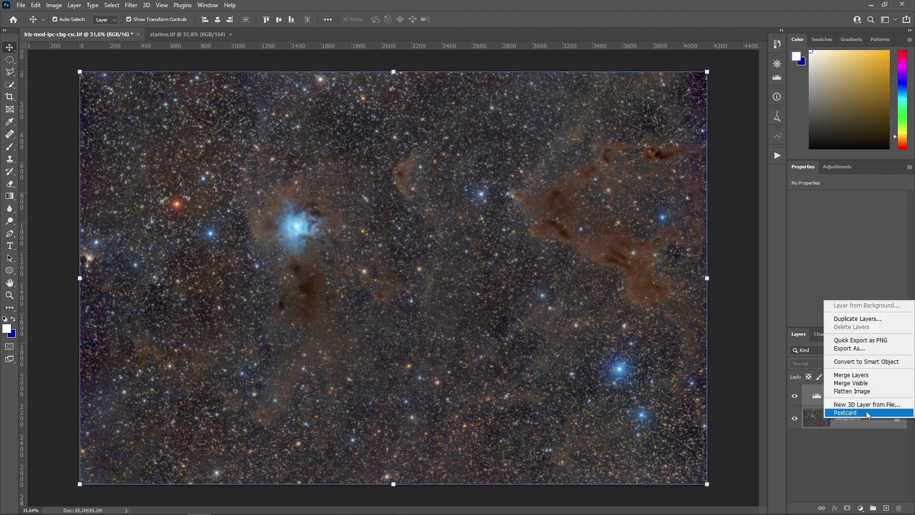
left_click(829, 392)
Step: Examine the reddish-brown dust clouds on the image's right side up close and return to the full view
scroll(717, 279, "up", 5)
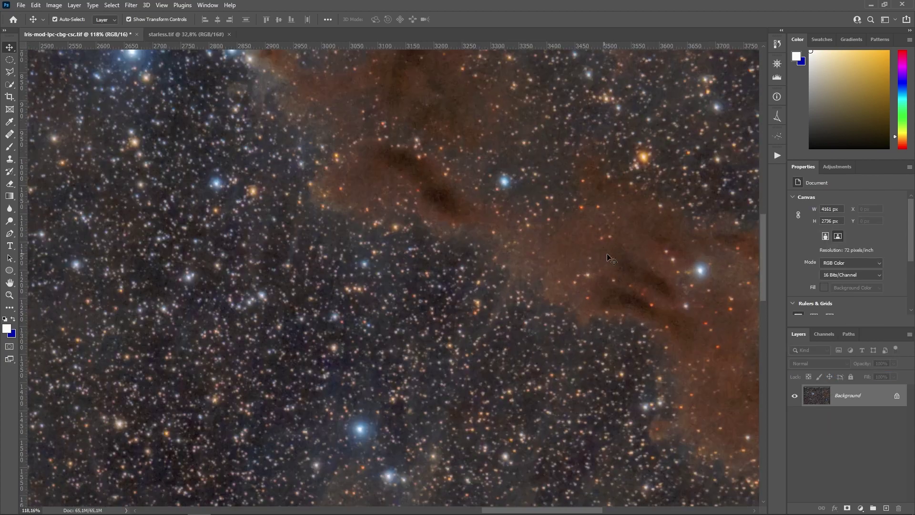
left_click_drag(524, 452, 384, 357)
scroll(383, 356, "up", 3)
scroll(383, 357, "right", 3)
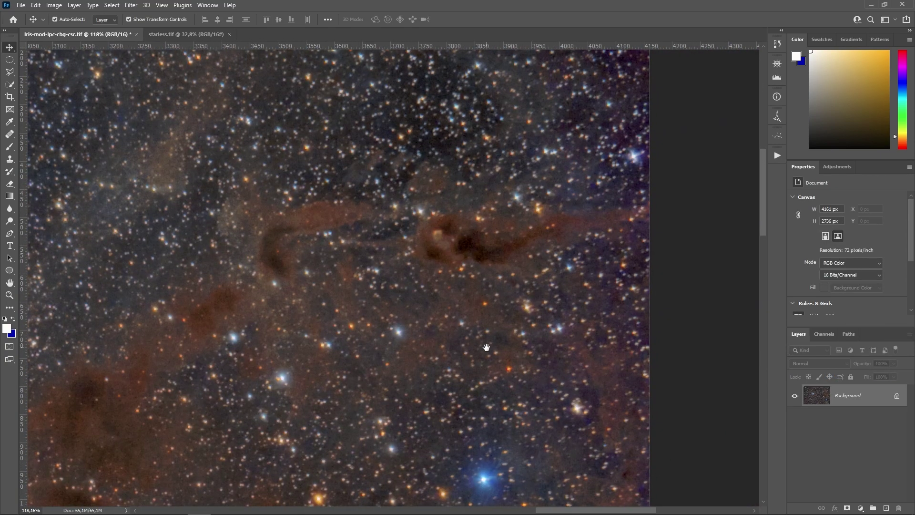
left_click_drag(177, 388, 372, 58)
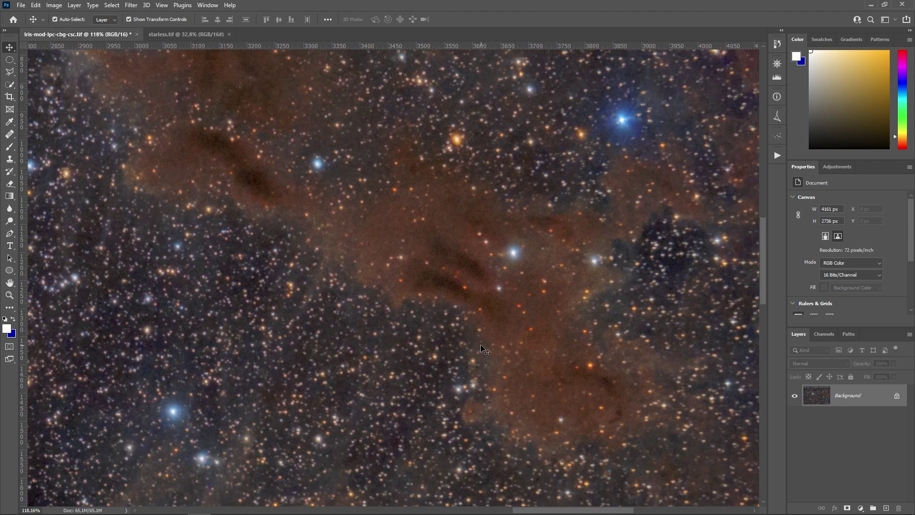
key("ctrl+0")
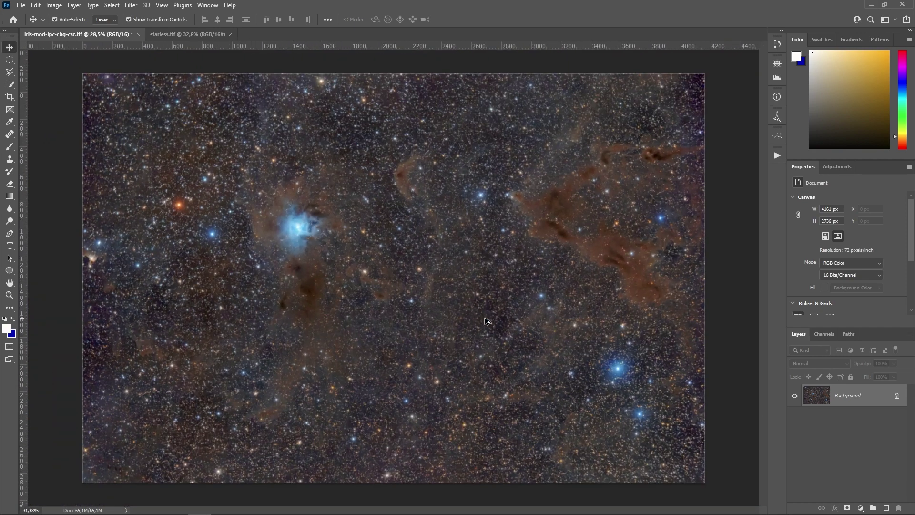
key("ctrl+0")
Step: Add a Selective Color adjustment above the Background, set Cyan in the Reds to +8%, and compare the effect
left_click(860, 507)
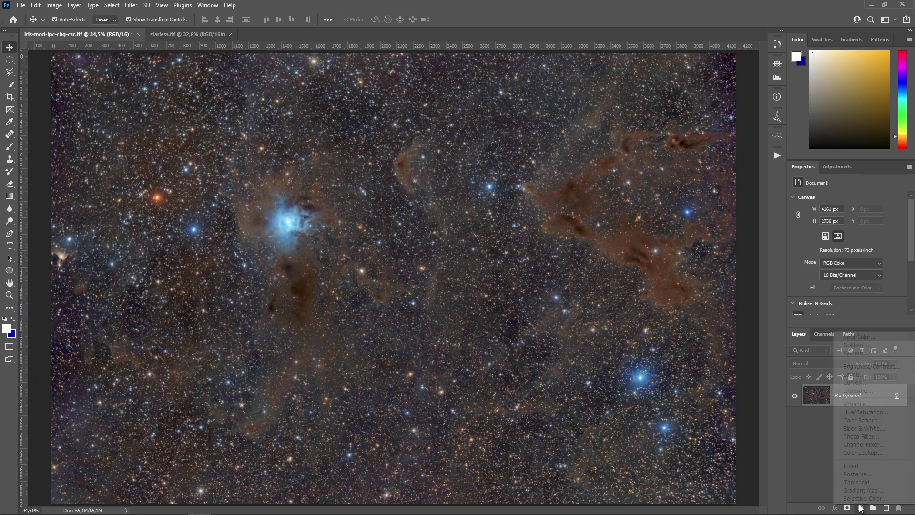
left_click(822, 352)
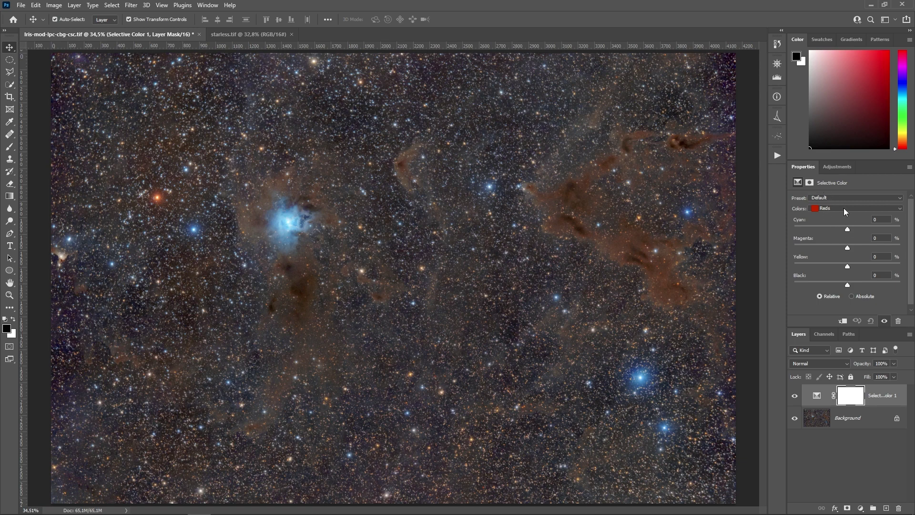
left_click_drag(847, 228, 764, 221)
left_click_drag(855, 232, 856, 232)
left_click(794, 395)
left_click(794, 396)
left_click(794, 395)
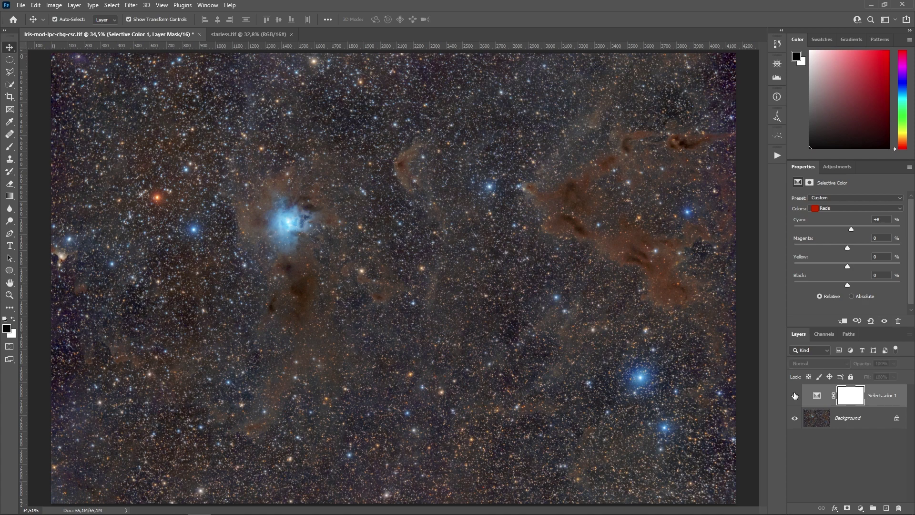
left_click(794, 396)
Step: Increase the Cyan of the Reds to +15% in the Selective Color adjustment and compare the image with and without it
left_click_drag(853, 232, 856, 233)
left_click(794, 393)
left_click(794, 393)
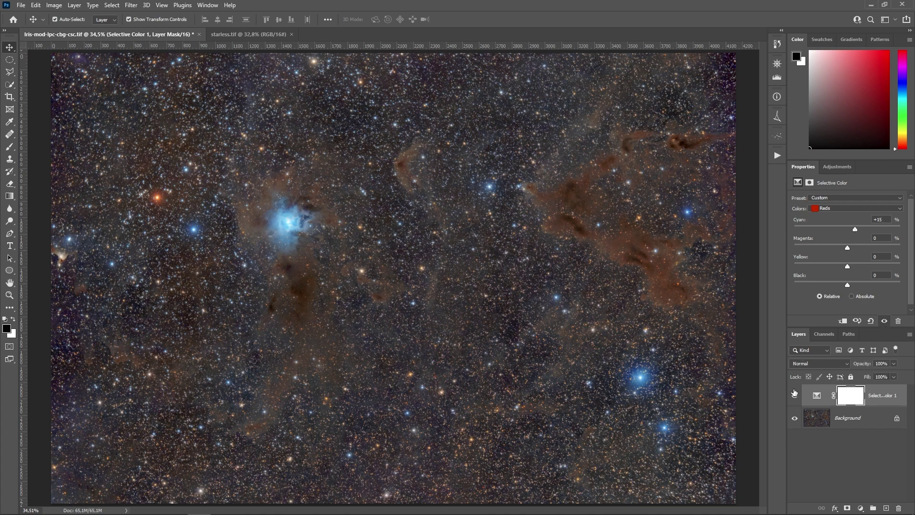
Step: Merge the Selective Color adjustment with the Background
left_click(861, 416, "shift")
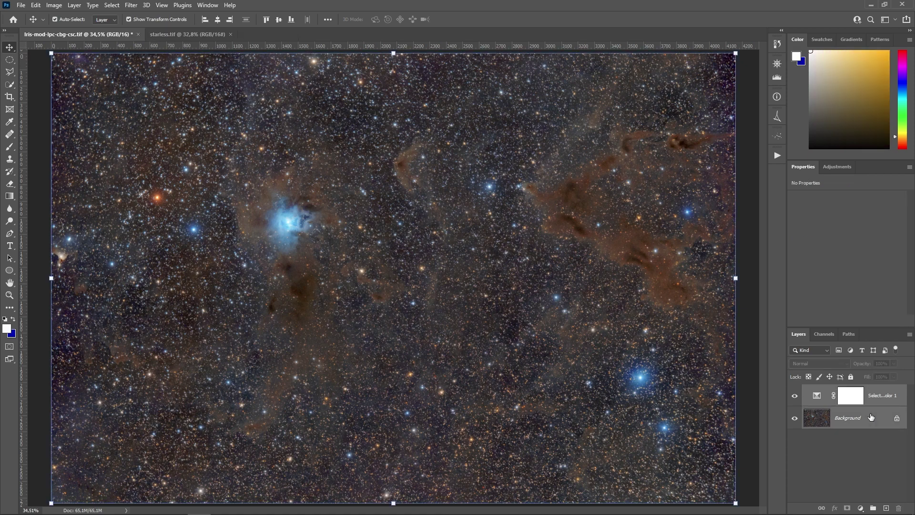
right_click(860, 415)
left_click(859, 372)
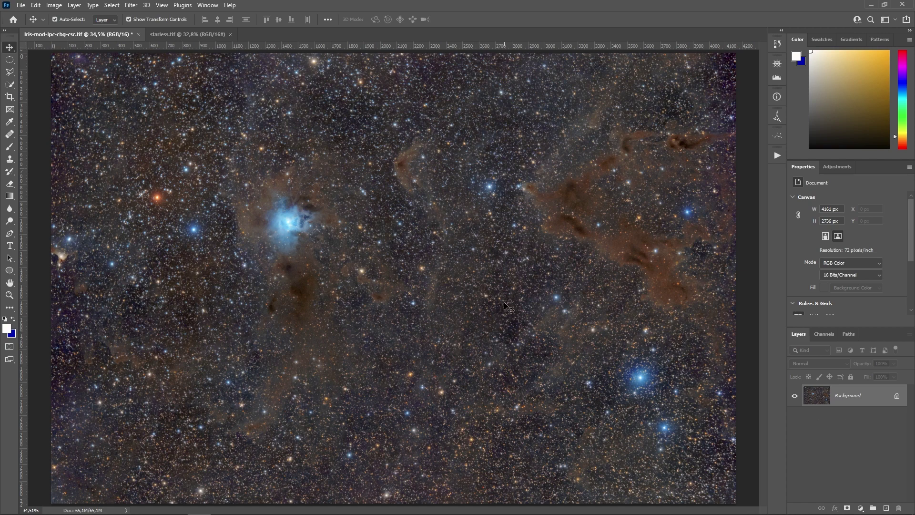
Step: Select the narrow purple-tinted strip along the upper part of the image's right edge with the Polygonal Lasso
scroll(433, 303, "down", 1)
scroll(436, 302, "up", 1)
key("l")
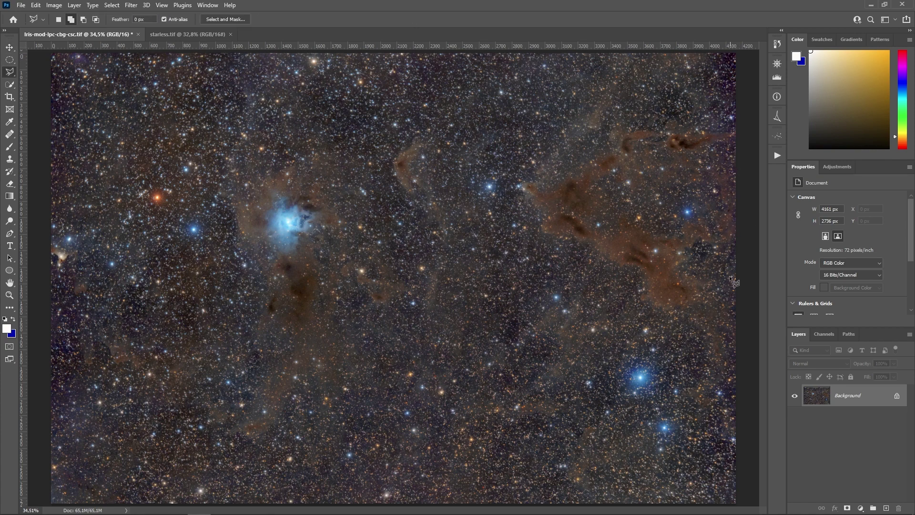
left_click(736, 370)
left_click(710, 51)
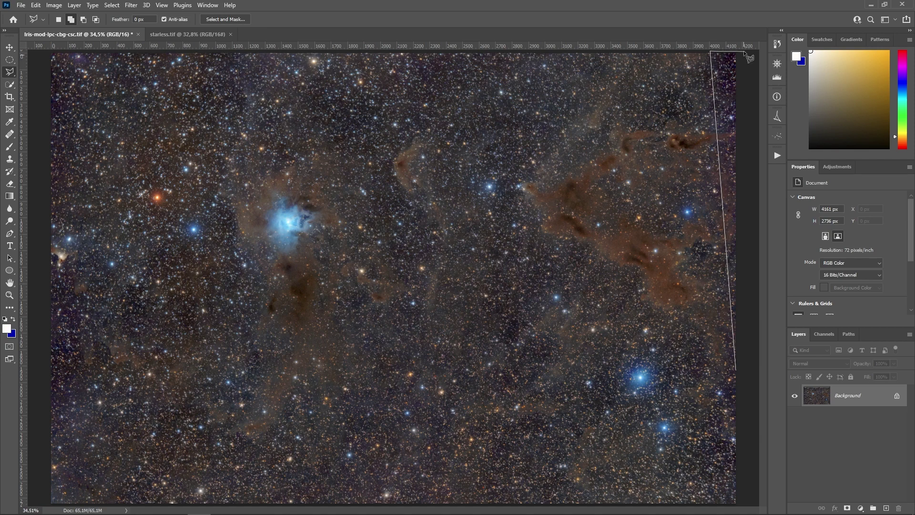
double_click(743, 291)
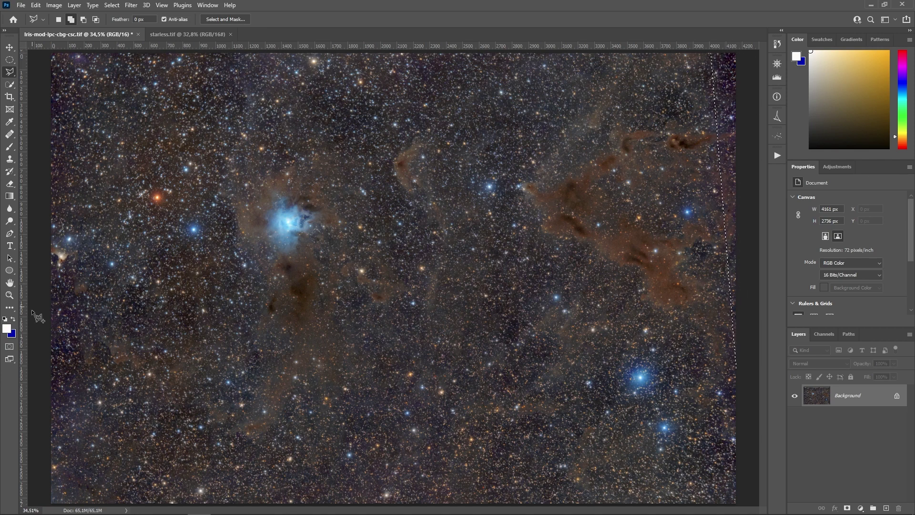
Step: Add the purple-tinted strip along the image's left edge, from the top to near the lower corner, to the selection with the Polygonal Lasso
scroll(69, 343, "down", 1)
left_click(166, 67)
left_click(144, 88)
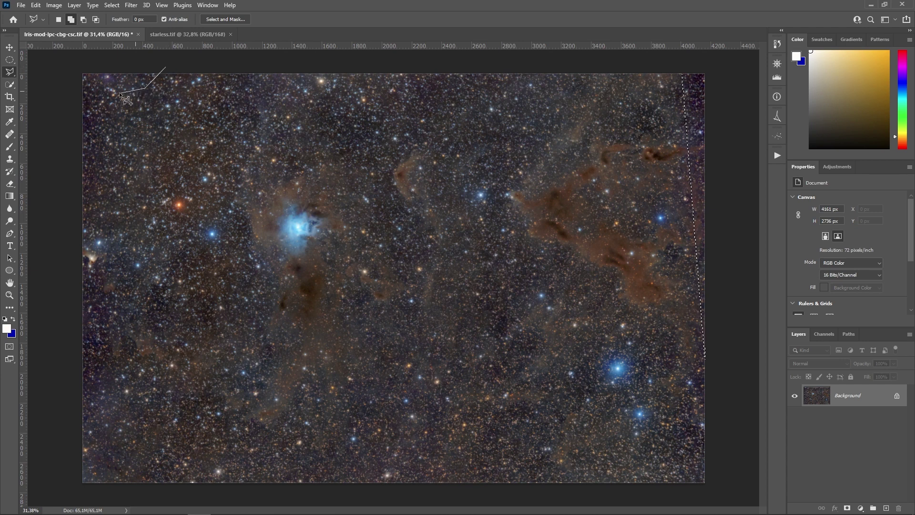
left_click(111, 310)
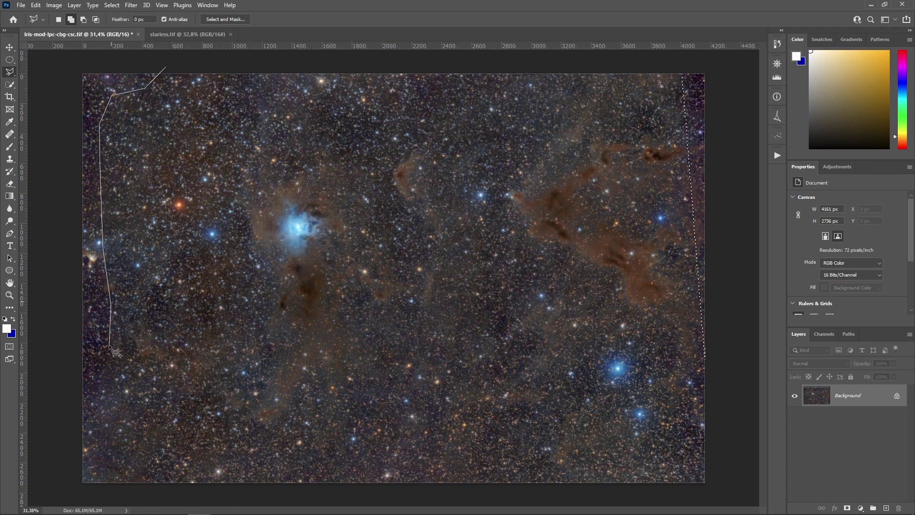
left_click(71, 358)
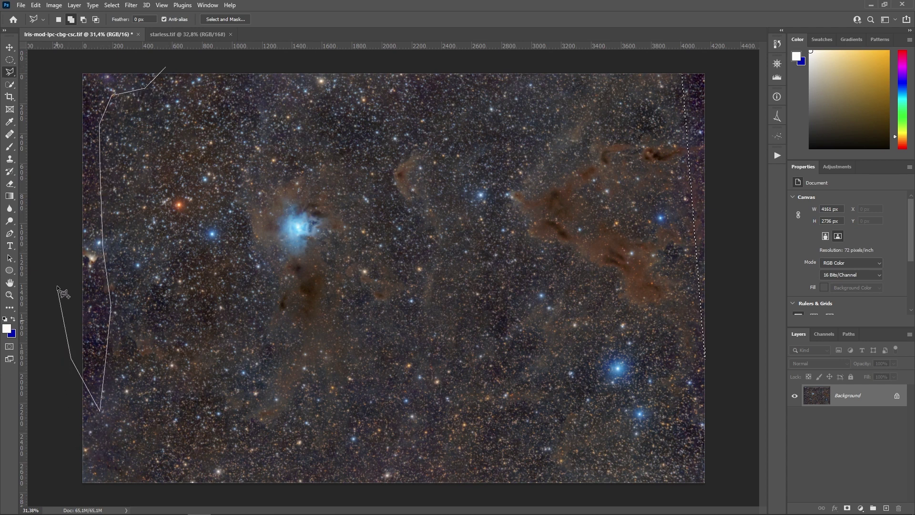
left_click(58, 279)
key("BackSpace")
key("BackSpace")
key("BackSpace")
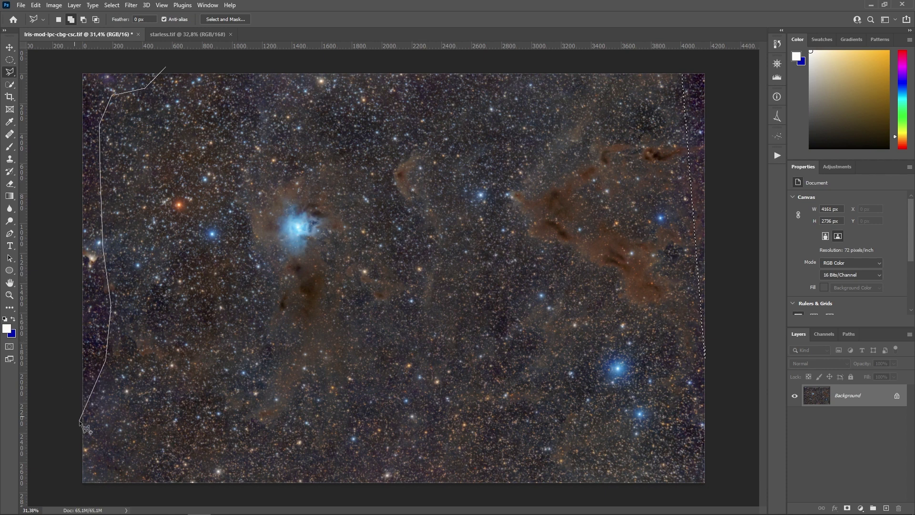
left_click(96, 420)
left_click(79, 434)
left_click(58, 406)
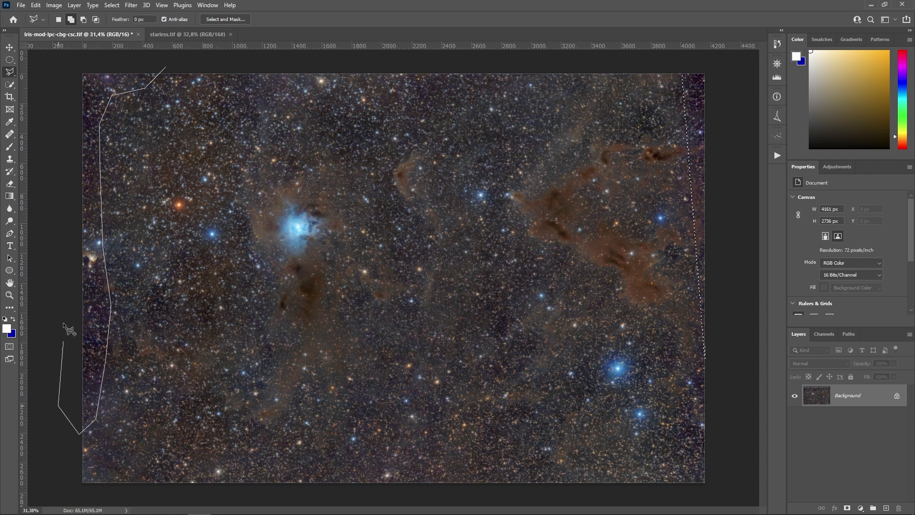
double_click(75, 64)
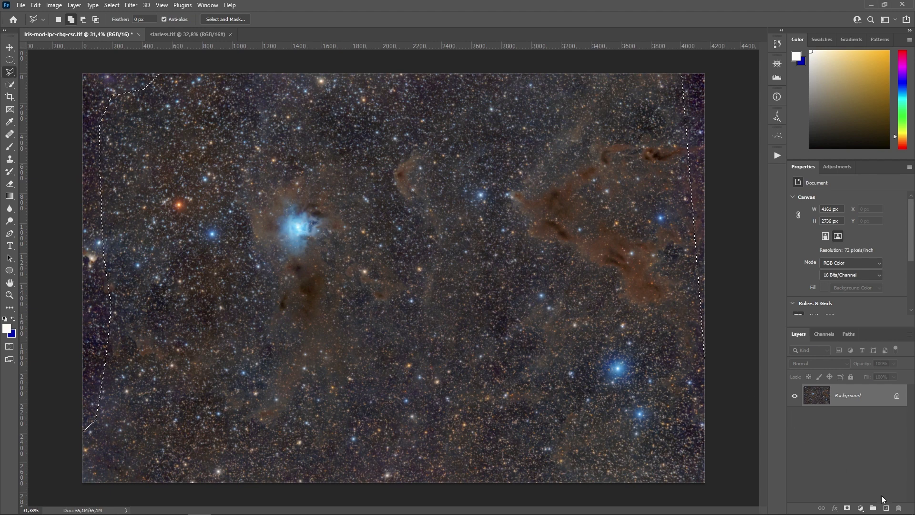
Step: Add a Hue/Saturation adjustment for the selected edges, reduce the Magentas' Saturation to -70 and shift their Hue to a negative value
left_click(860, 508)
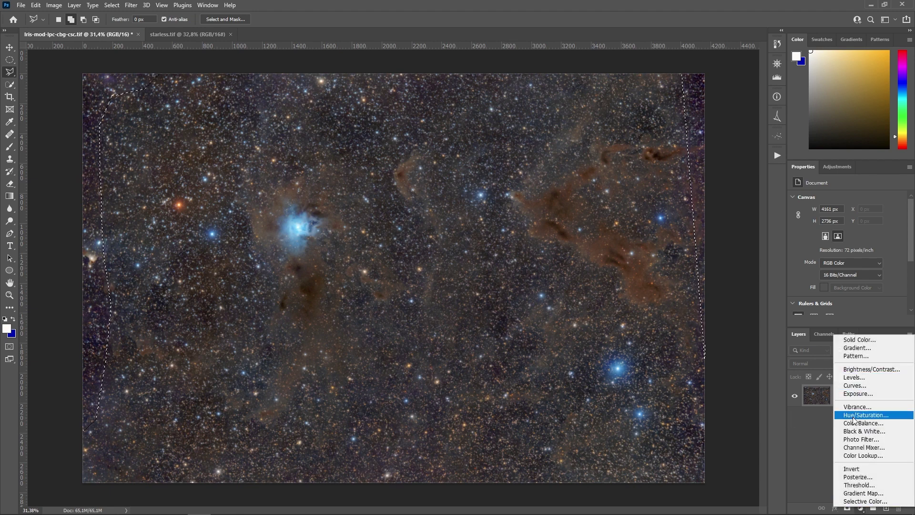
left_click(851, 418)
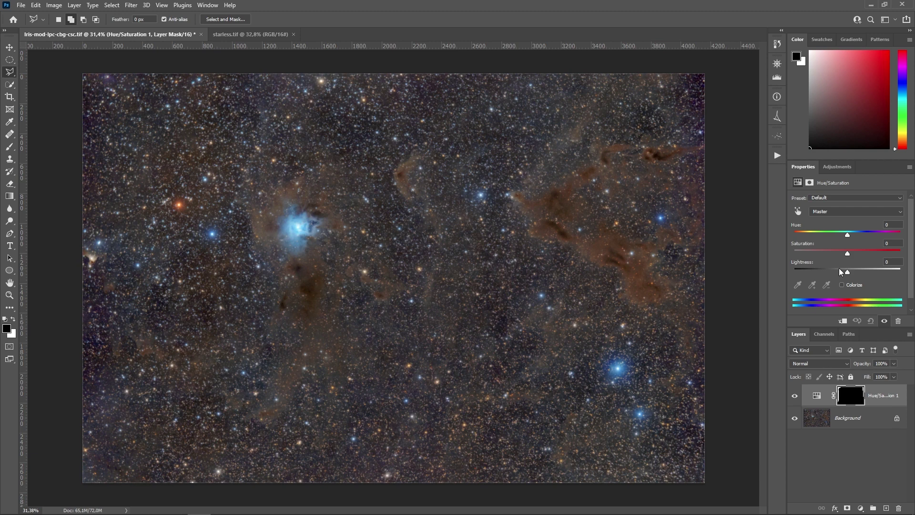
left_click(846, 214)
left_click(818, 262)
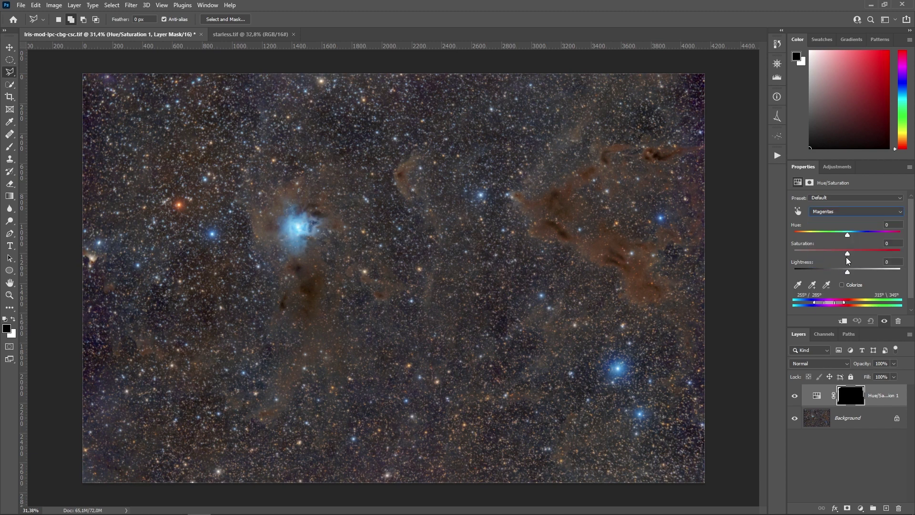
left_click_drag(847, 253, 816, 252)
left_click_drag(847, 236, 810, 236)
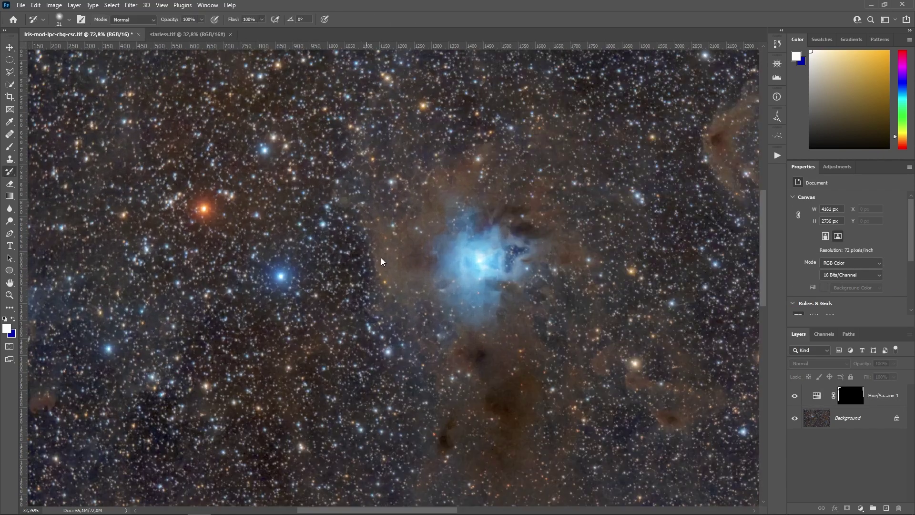
Step: Inspect the left edge up close and set the Magentas' Hue to -72 in the Hue/Saturation adjustment
left_click_drag(238, 223, 484, 263)
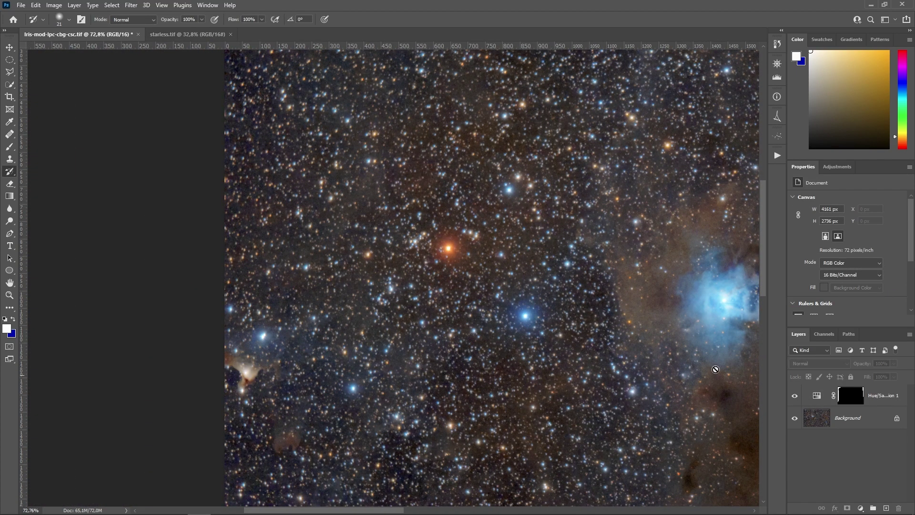
scroll(220, 225, "up", 8)
left_click(796, 396)
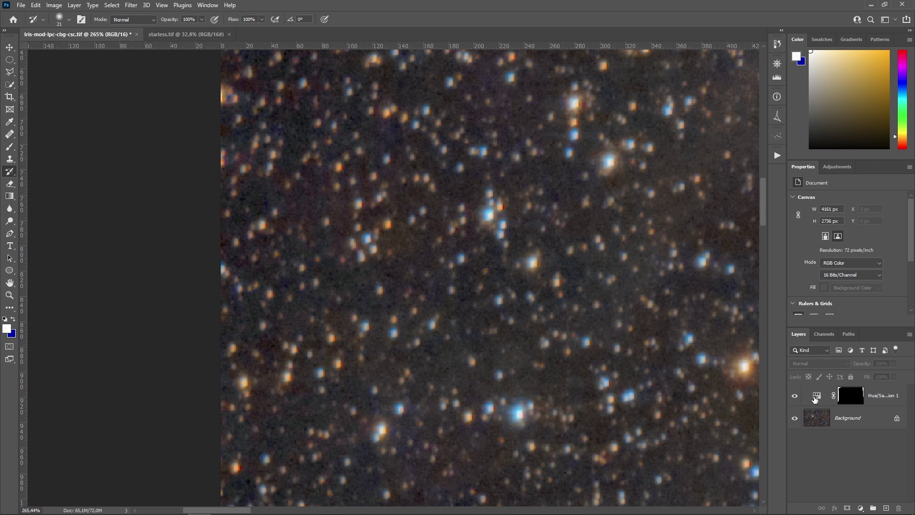
left_click(817, 399)
left_click(848, 215)
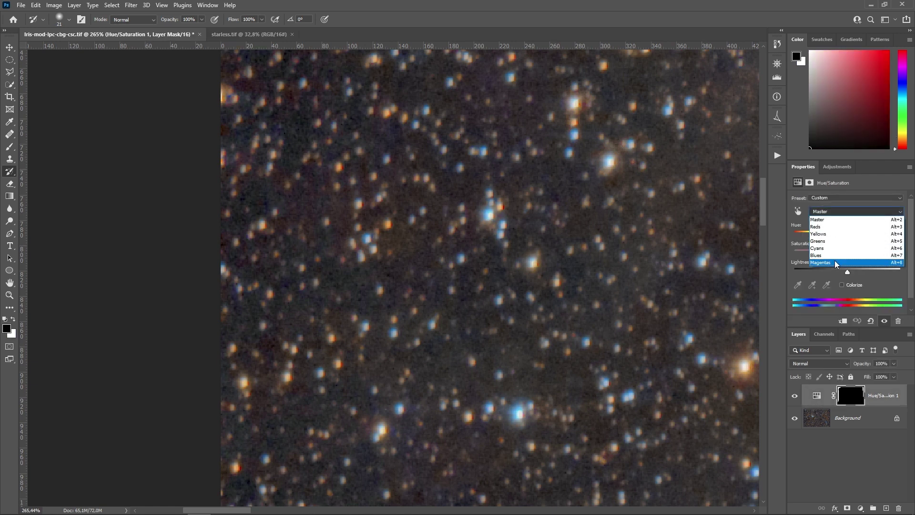
left_click(834, 261)
left_click_drag(812, 233, 816, 235)
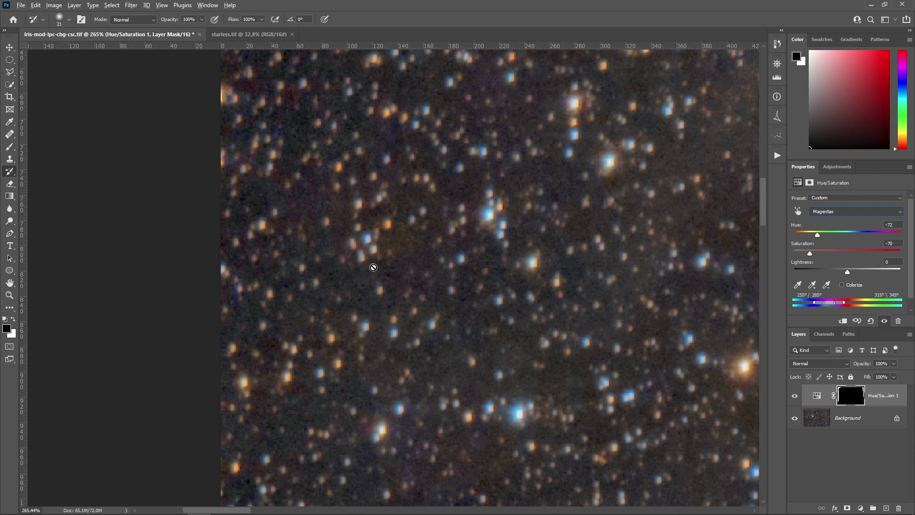
Step: Raise the Master Lightness of the Hue/Saturation adjustment to +7
left_click(9, 47)
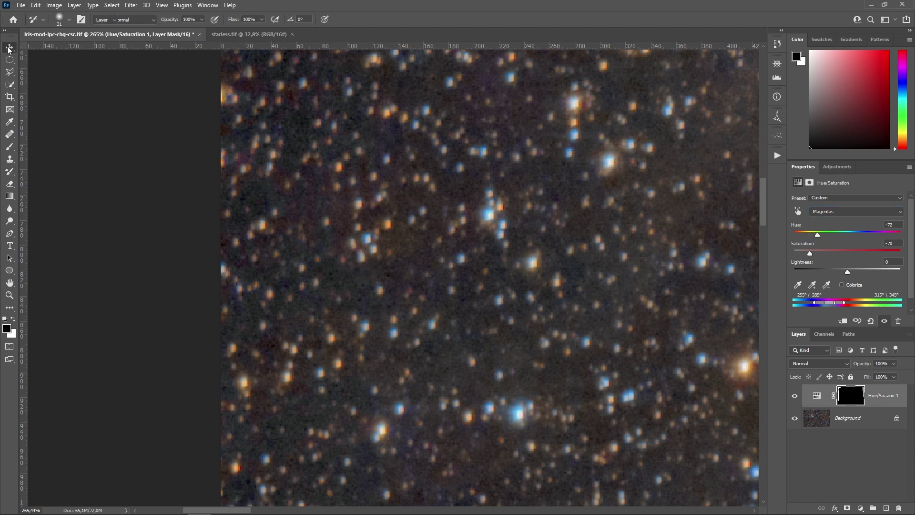
scroll(478, 254, "down", 3)
scroll(464, 253, "down", 5)
scroll(453, 253, "down", 1)
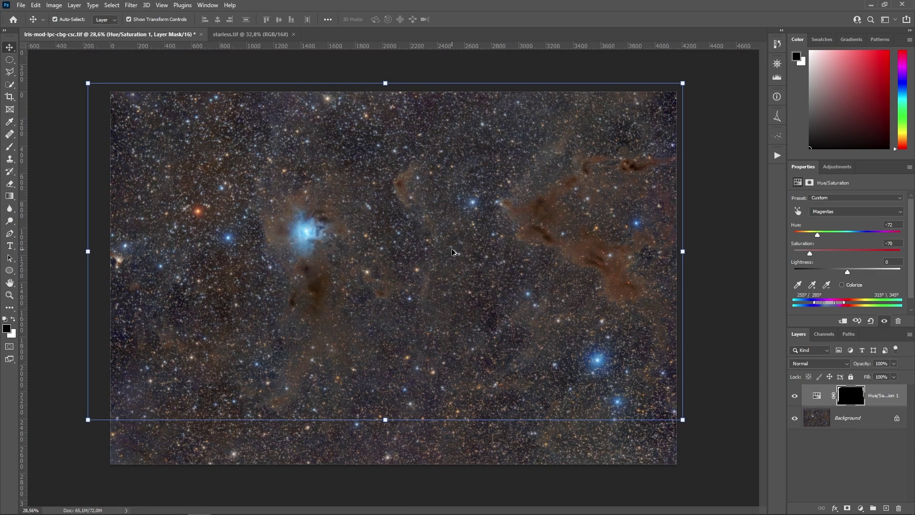
left_click(817, 401)
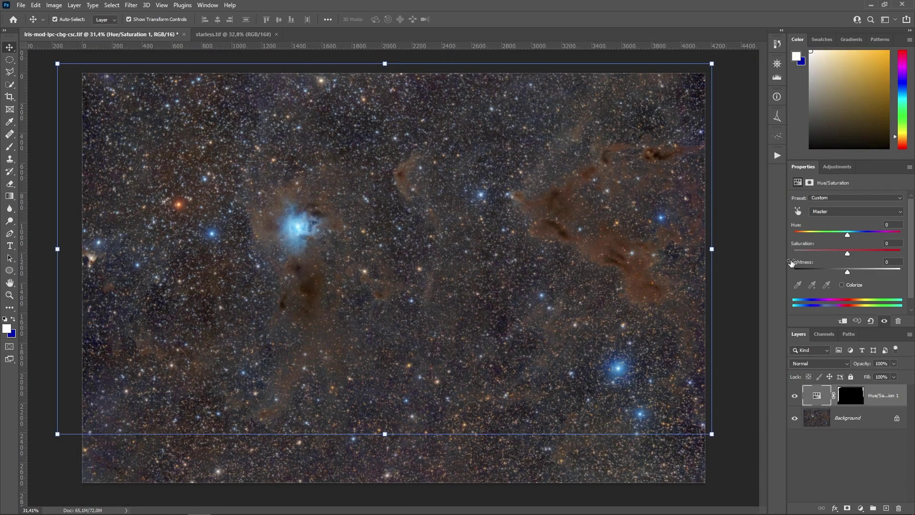
left_click_drag(846, 271, 855, 270)
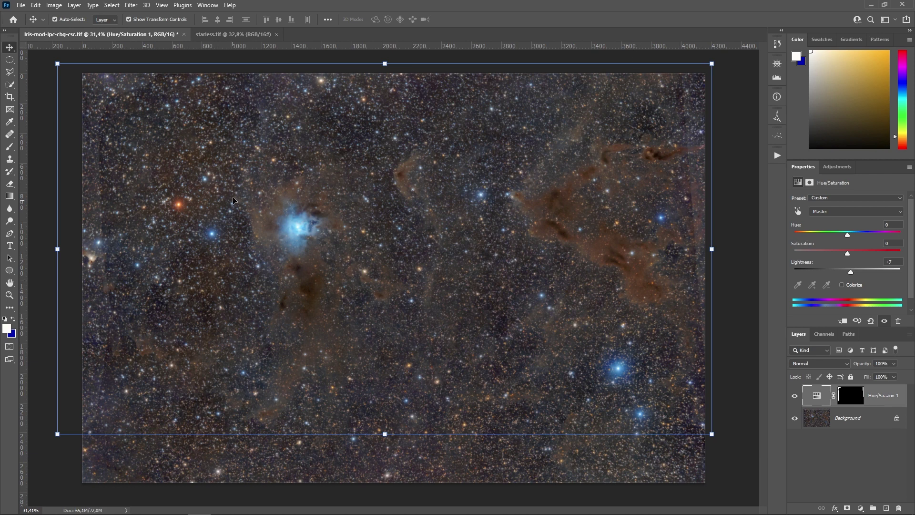
Step: Feather the Hue/Saturation layer mask strongly to blend the corrected edges into the rest of the image, then deselect the layer
left_click(851, 395)
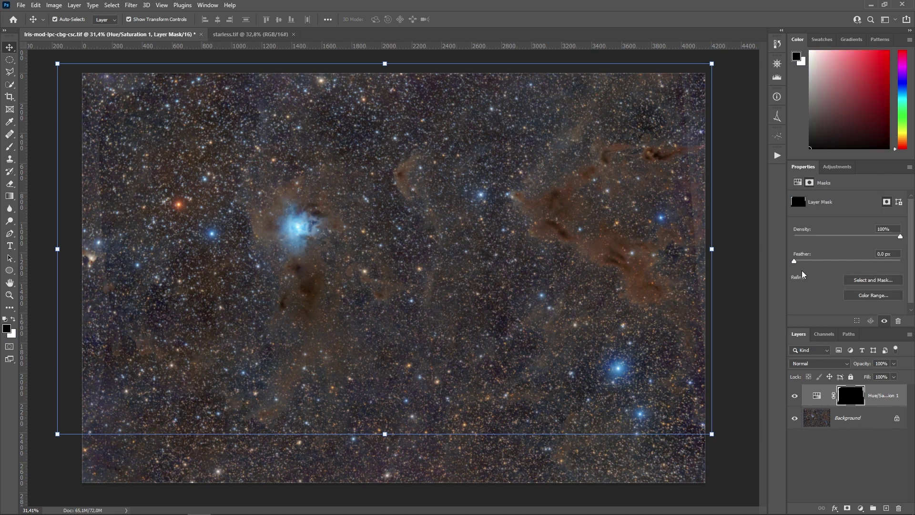
left_click(831, 260)
left_click(856, 261)
left_click(859, 261)
left_click_drag(860, 263, 857, 263)
left_click(39, 112)
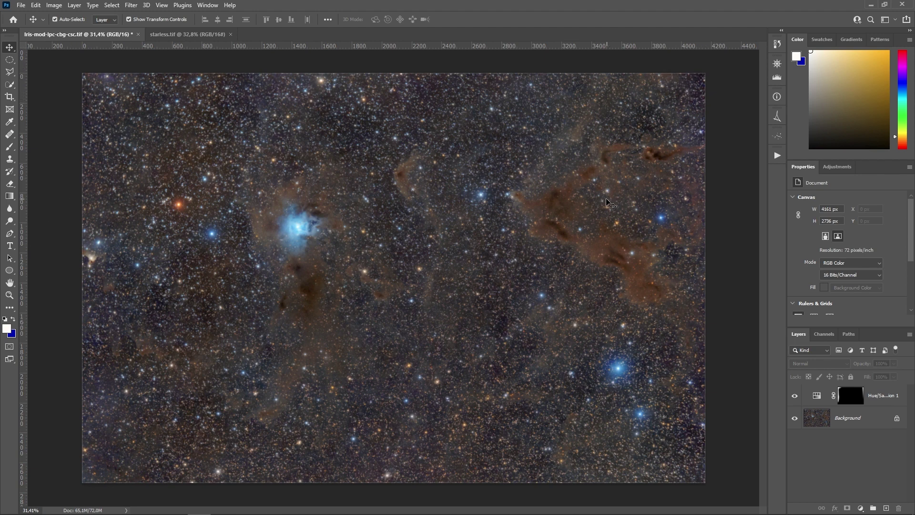
Step: Examine the upper right corner, the centre and the lower part of the image for remaining colour tints
scroll(686, 150, "up", 6)
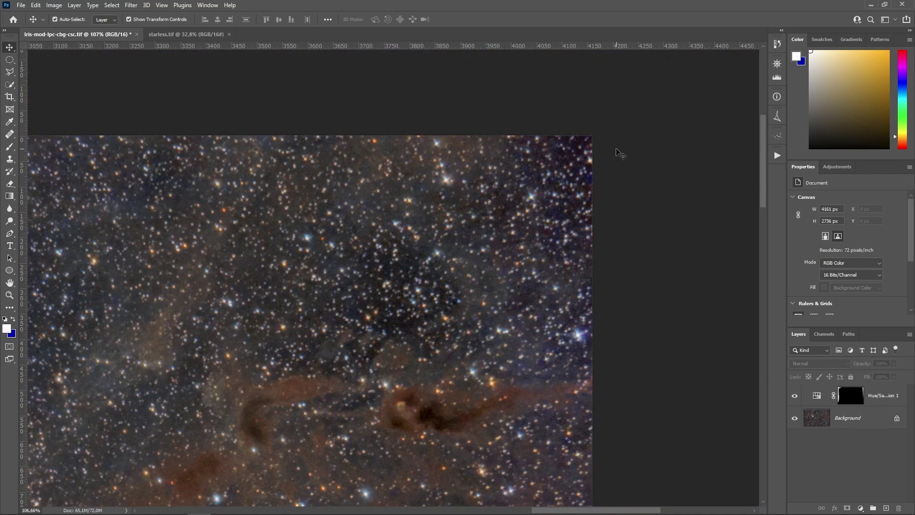
scroll(420, 258, "up", 4)
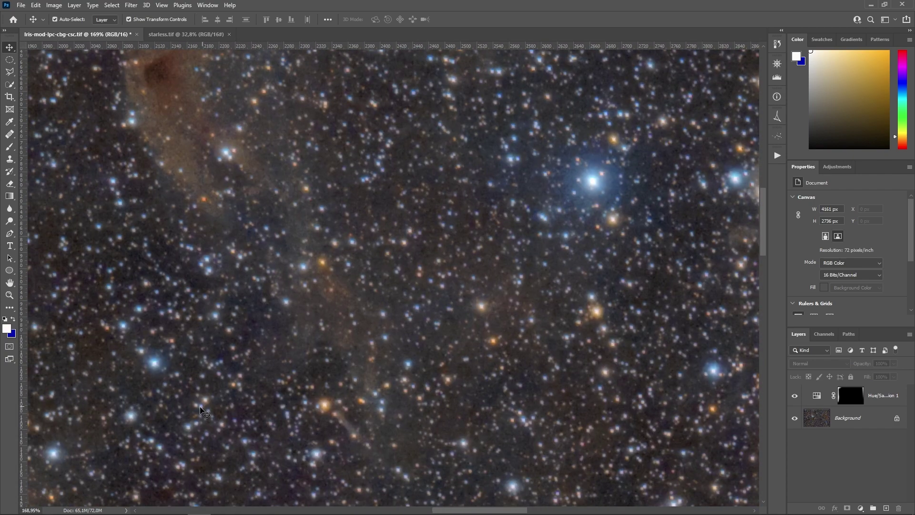
left_click_drag(205, 413, 301, 198)
left_click_drag(431, 454, 234, 175)
left_click_drag(440, 397, 400, 185)
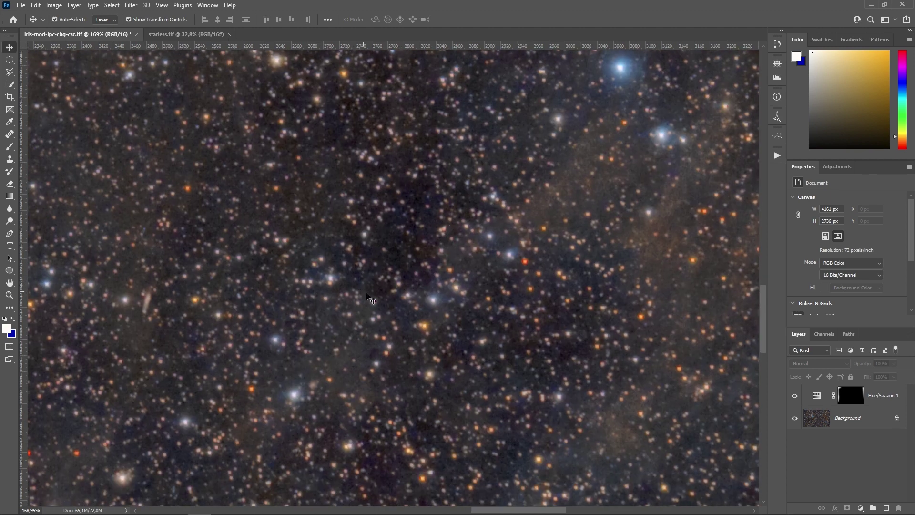
left_click_drag(181, 295, 578, 226)
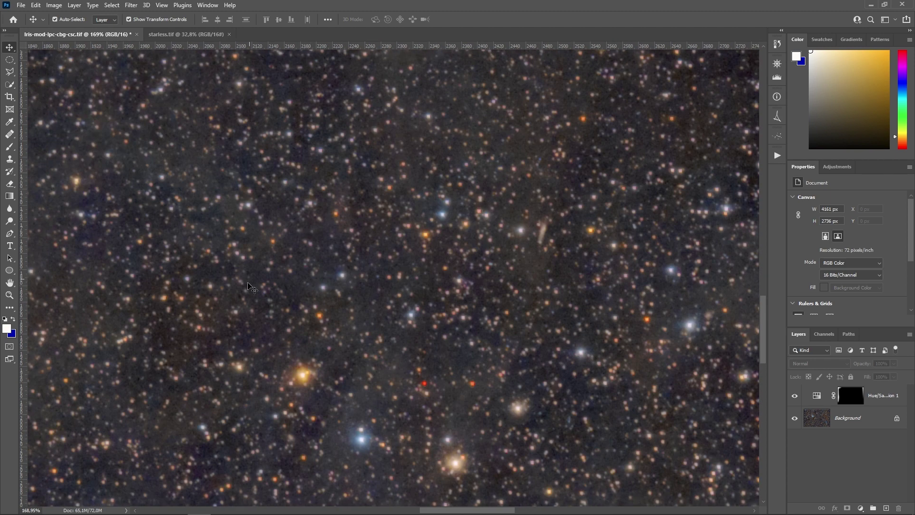
scroll(384, 261, "down", 5)
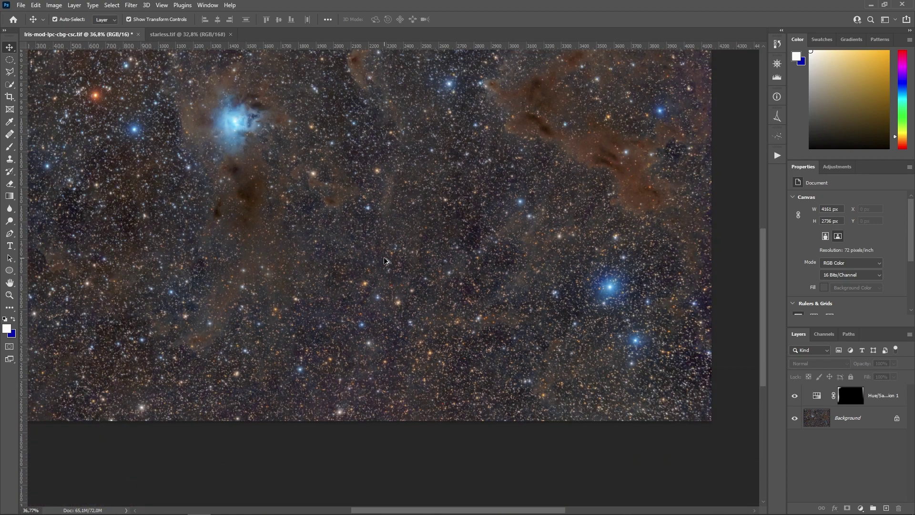
scroll(383, 261, "down", 2)
scroll(383, 261, "up", 2)
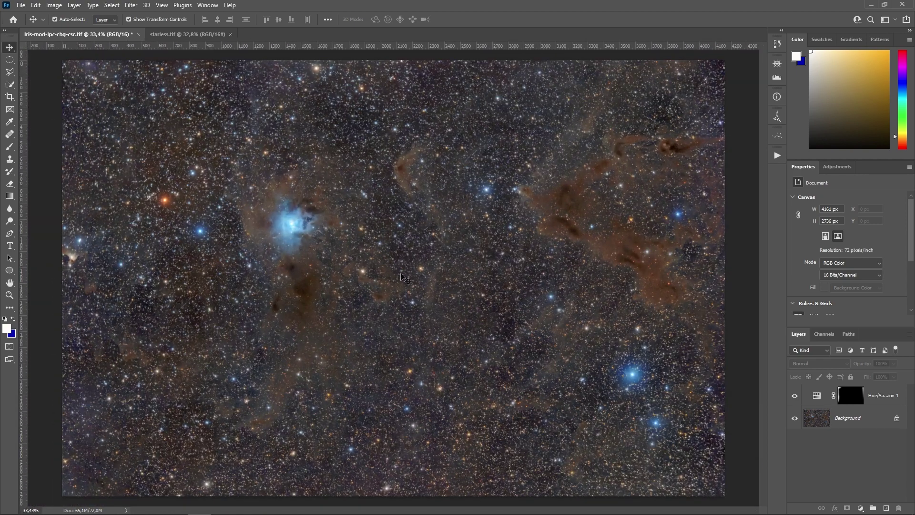
Step: Merge the Hue/Saturation adjustment with the Background
left_click(879, 419)
right_click(879, 419)
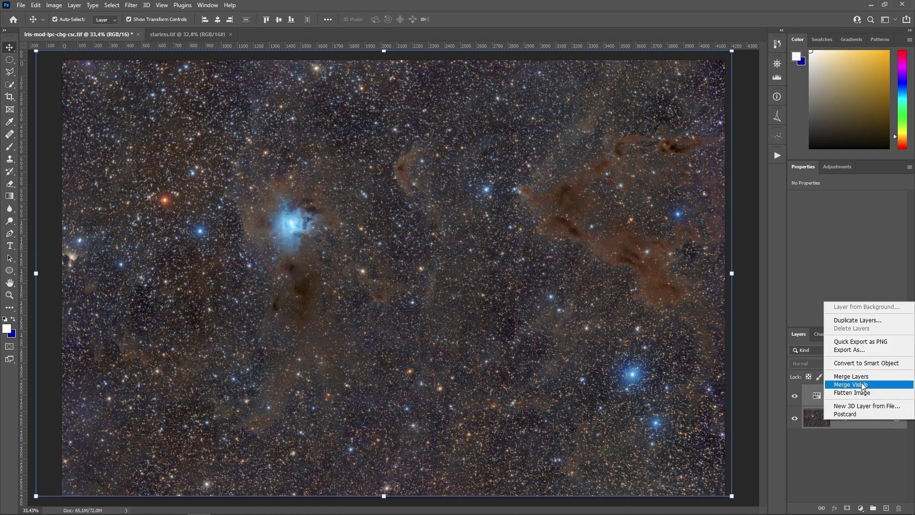
left_click(863, 377)
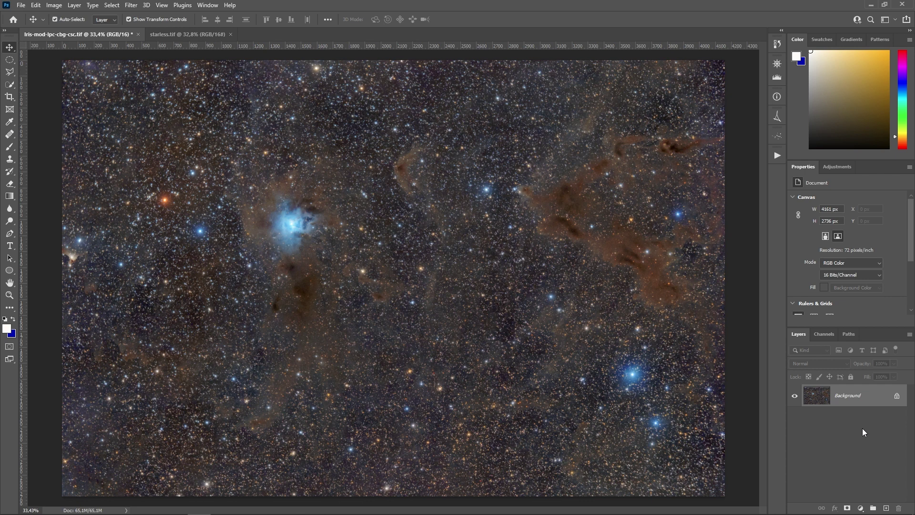
Step: Duplicate the Background layer and run the Lighten Only DSO and Dimmer Stars action on the copy
left_click(777, 155)
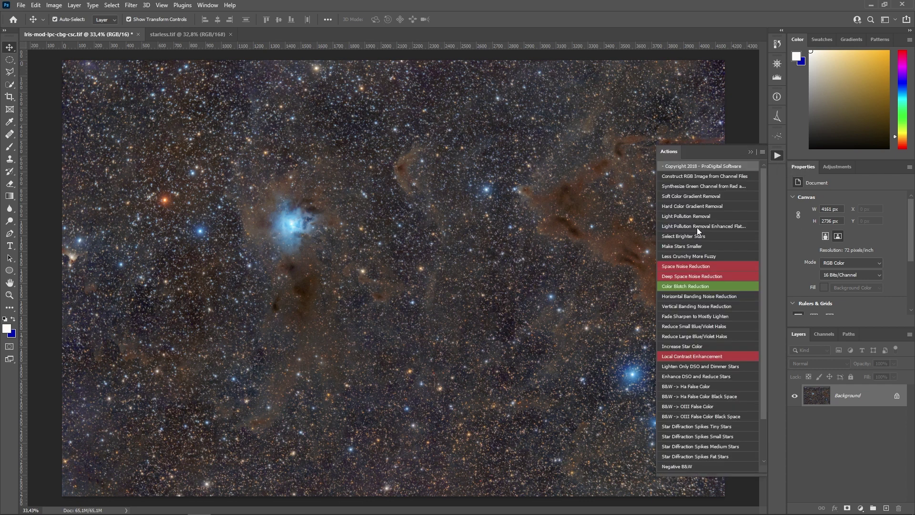
scroll(714, 267, "down", 3)
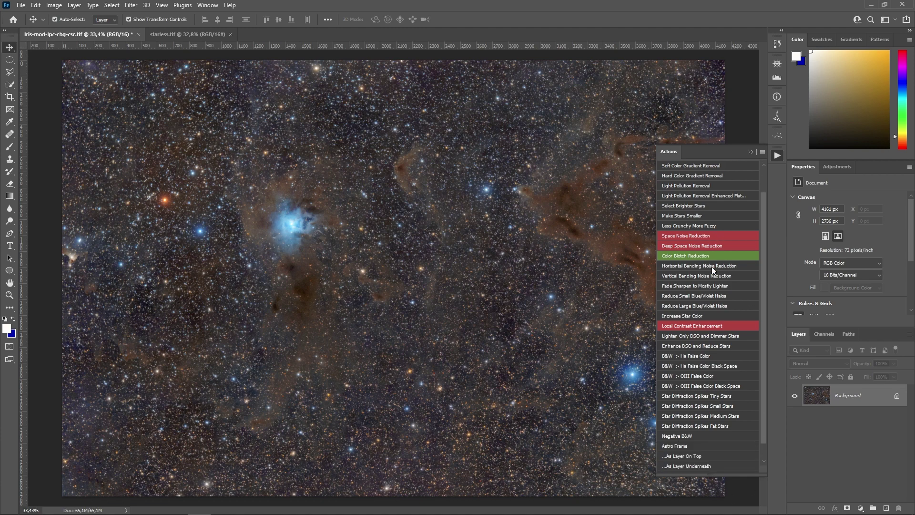
scroll(717, 276, "up", 3)
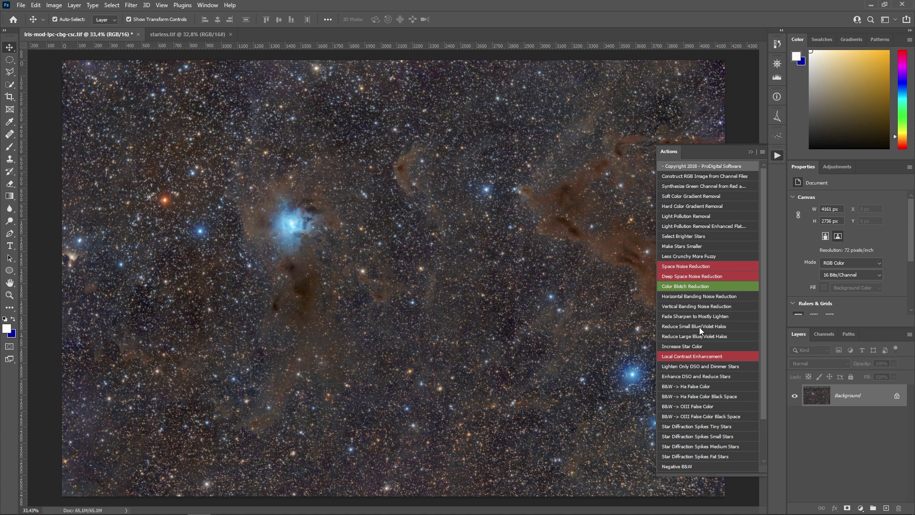
left_click_drag(873, 402, 885, 508)
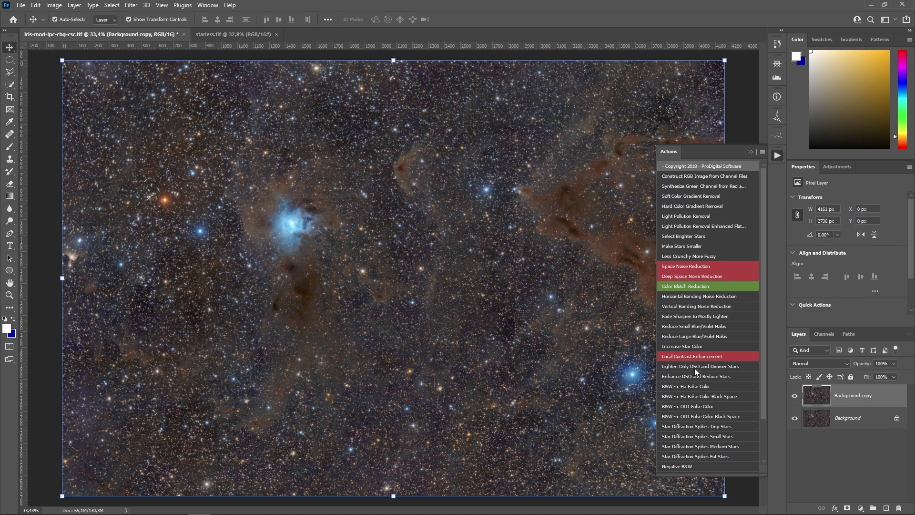
left_click(738, 368)
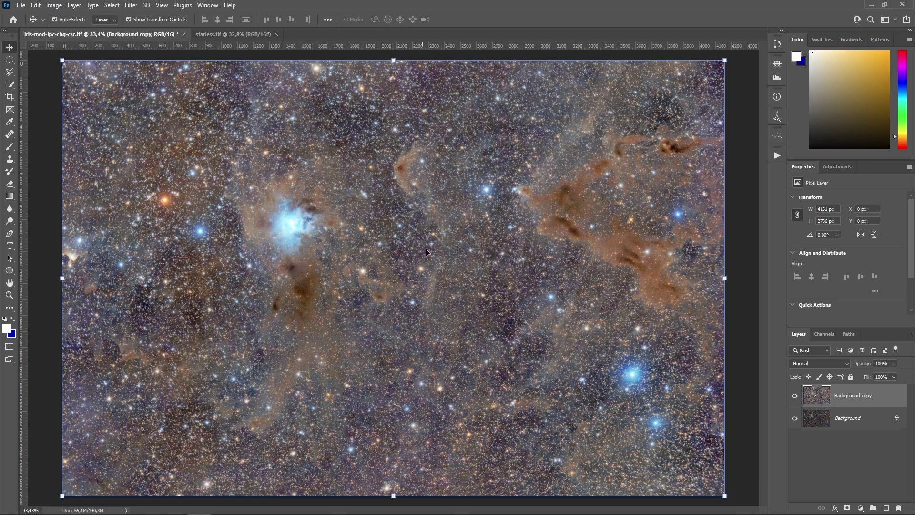
left_click(860, 508)
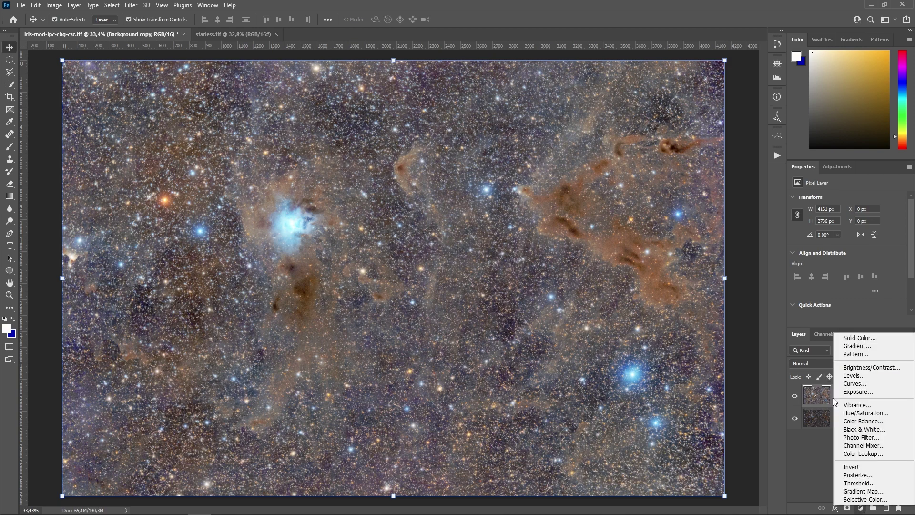
left_click(818, 399)
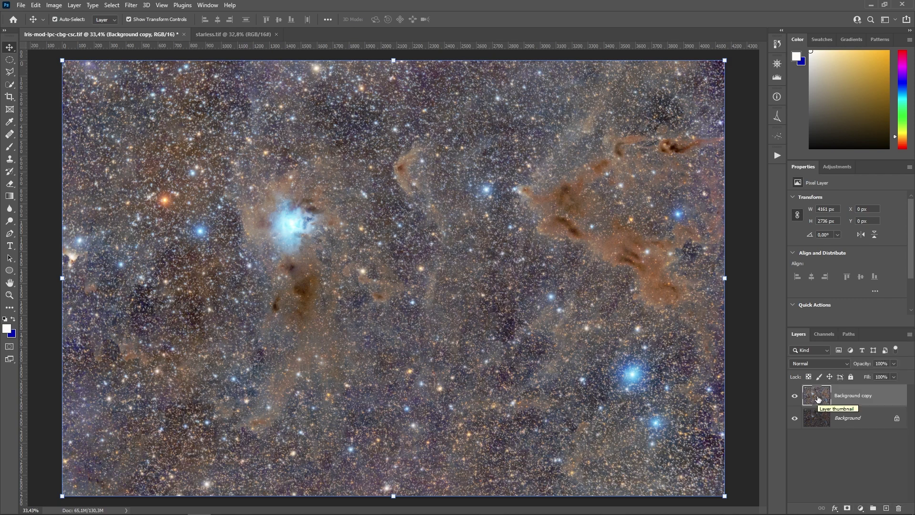
Step: Add a Levels adjustment clipped to the Background copy and raise its black input level to 22
left_click(228, 33)
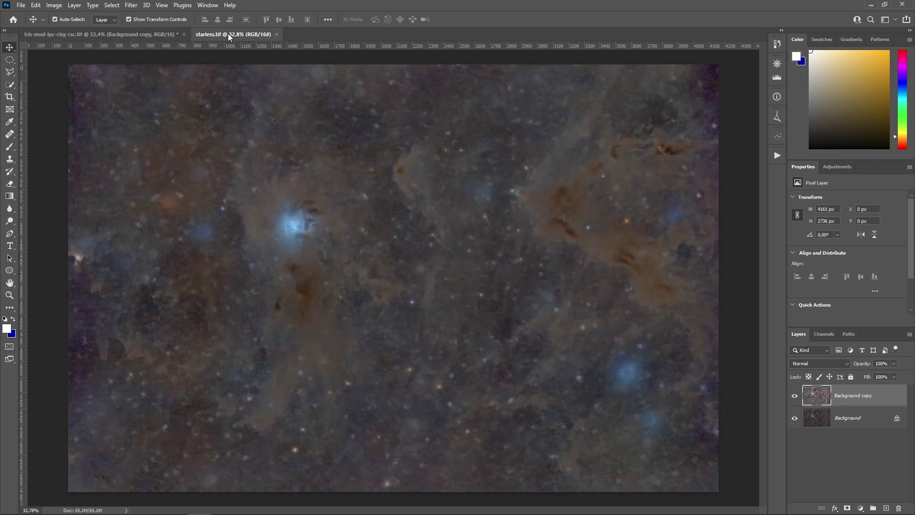
left_click(88, 36)
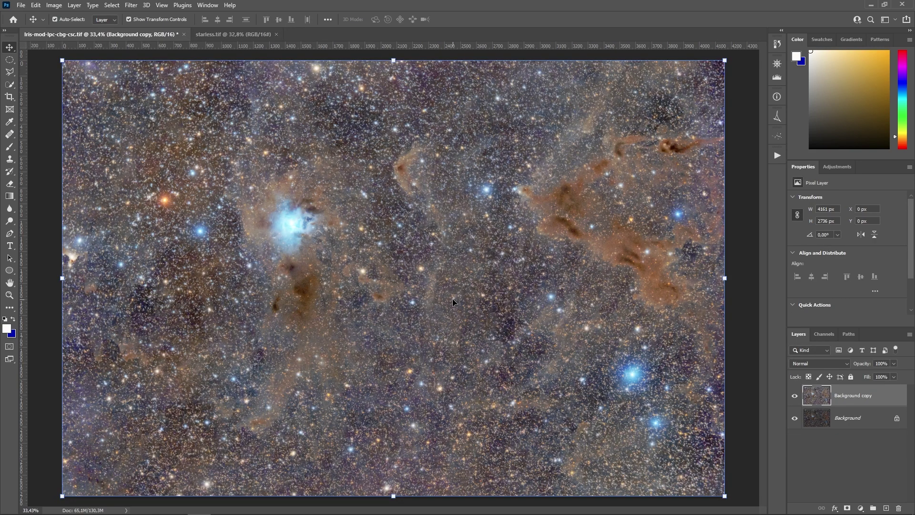
left_click(860, 507)
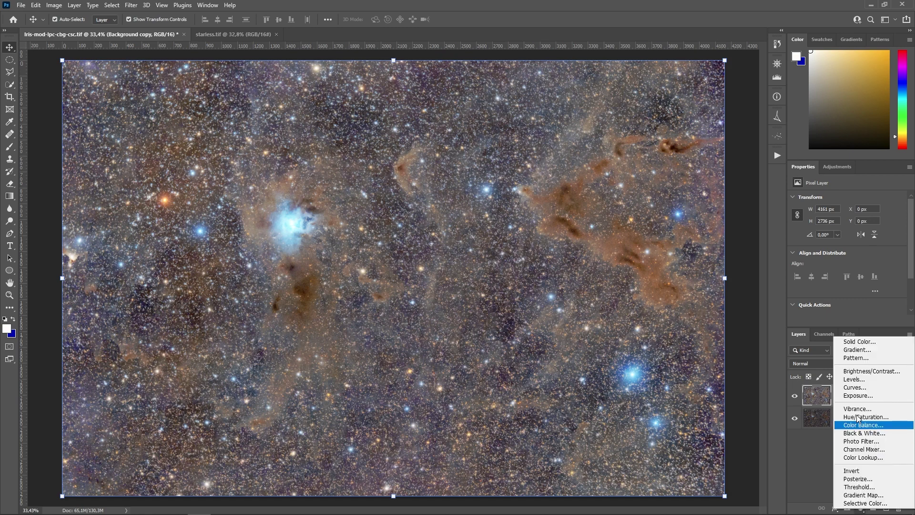
left_click(853, 379)
left_click(868, 406, "alt")
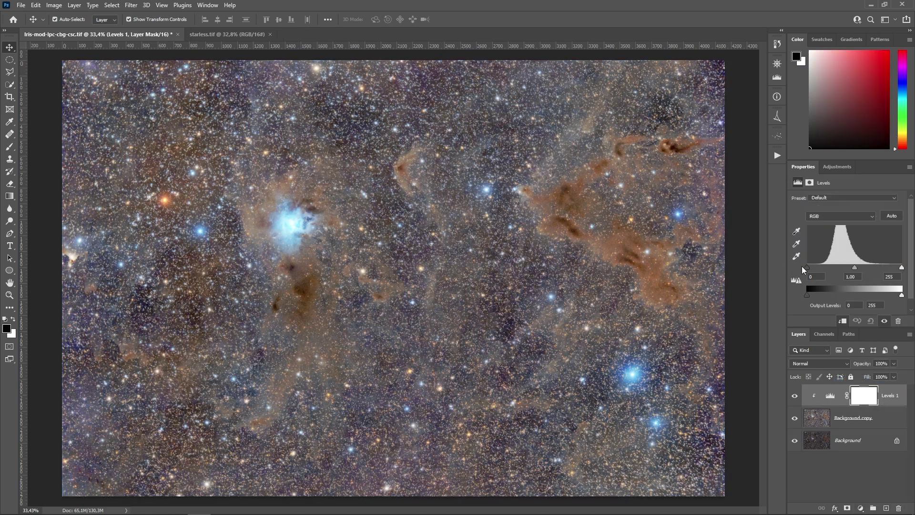
left_click_drag(802, 267, 815, 267)
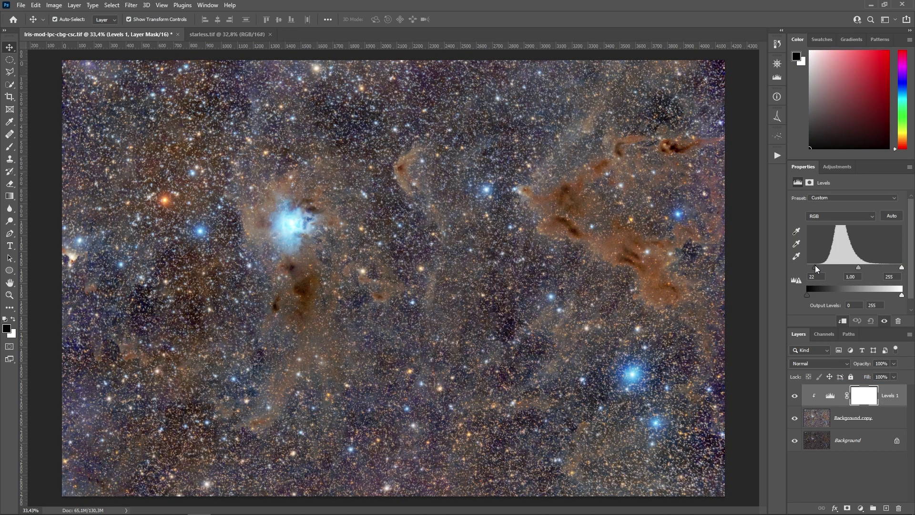
Step: Merge the clipped Levels adjustment with the Background copy layer
left_click(881, 415)
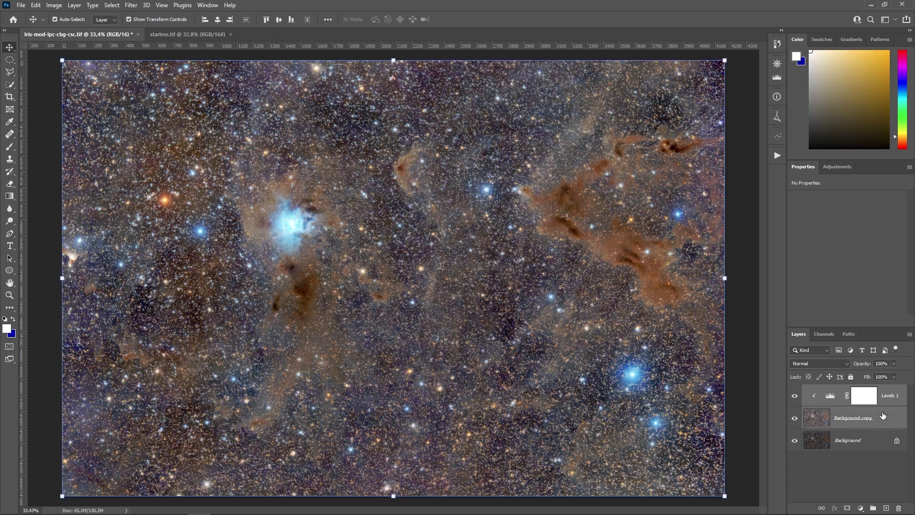
right_click(882, 412)
left_click(762, 288)
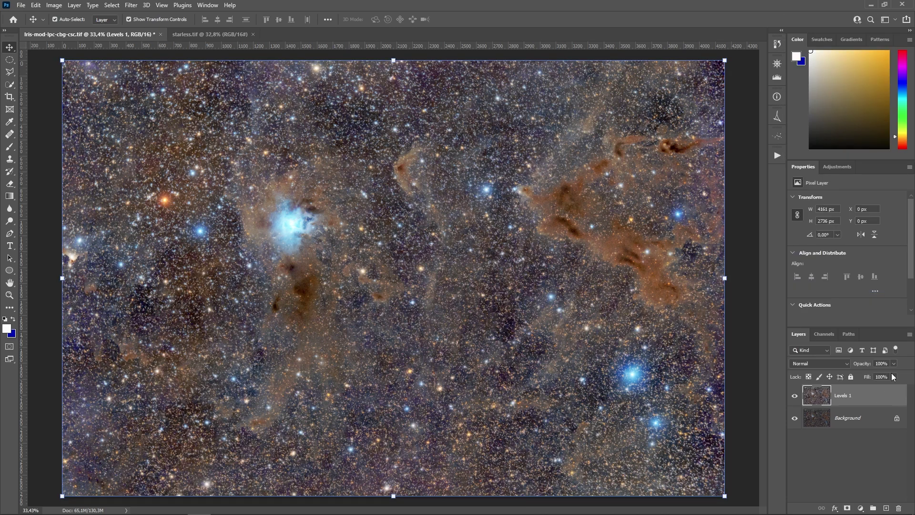
Step: Lower the merged layer's opacity to 33%, comparing the blend with the layer hidden and shown, and deselect it
left_click(894, 363)
left_click_drag(874, 373, 870, 374)
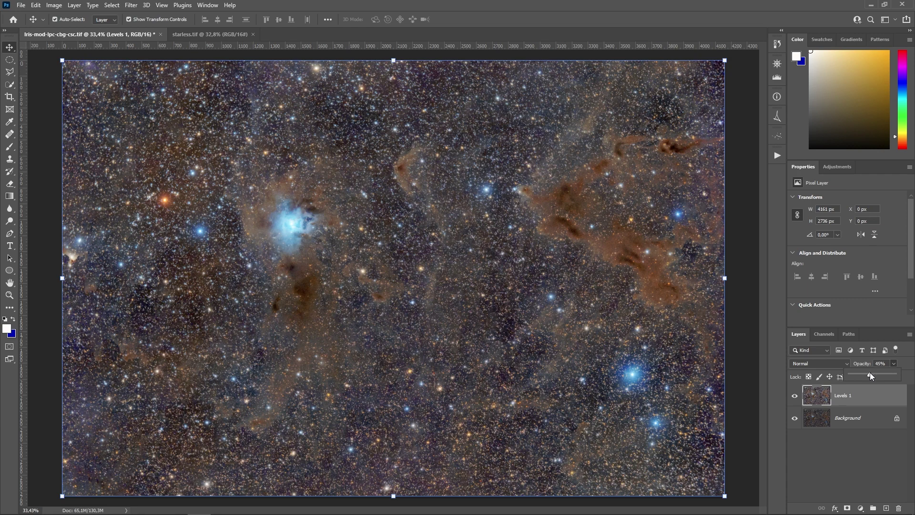
left_click(795, 396)
left_click(794, 395)
left_click(794, 396)
left_click(795, 396)
left_click(794, 397)
left_click(893, 363)
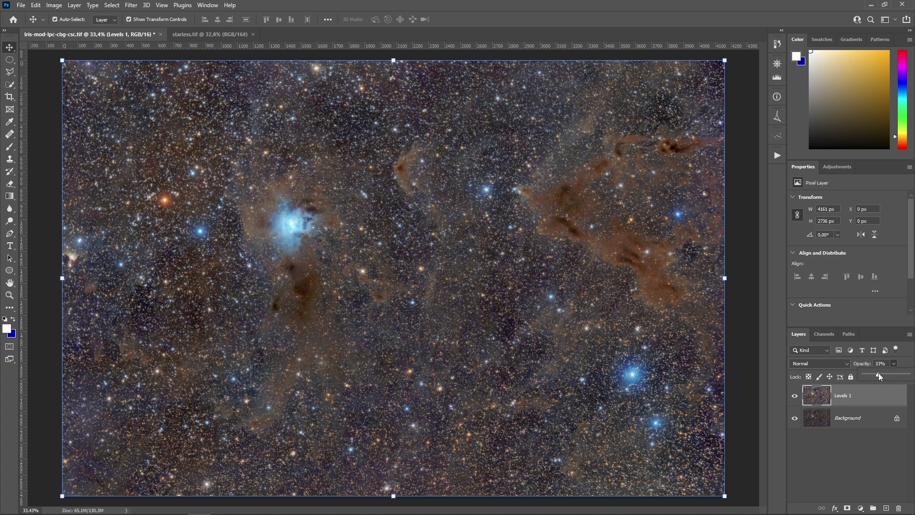
left_click(875, 400)
left_click(875, 399, "ctrl")
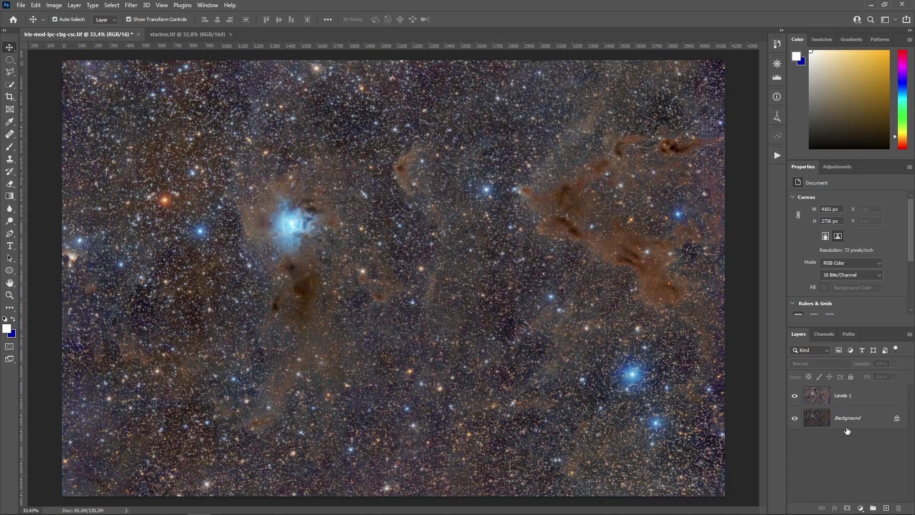
Step: Compare the image with the Levels 1 layer hidden and shown, and check the central star field up close
left_click(794, 395)
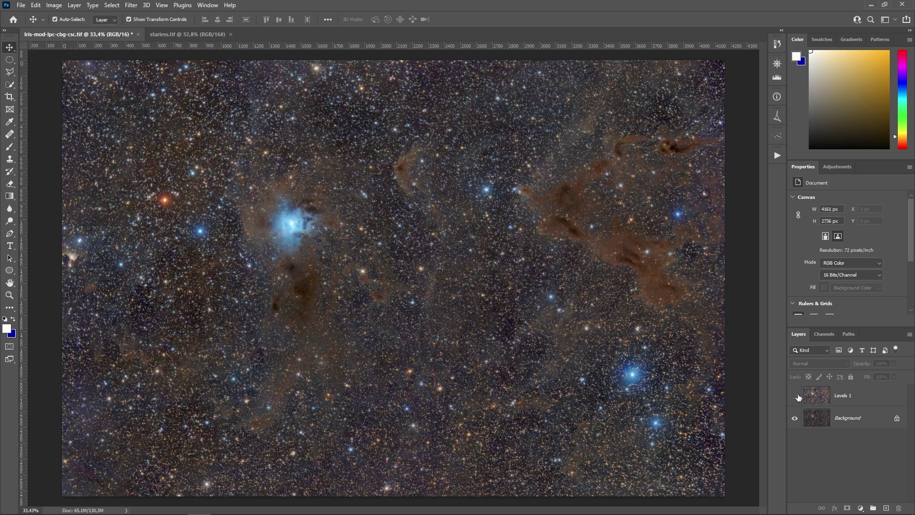
left_click(797, 396)
left_click(797, 396)
left_click(797, 396)
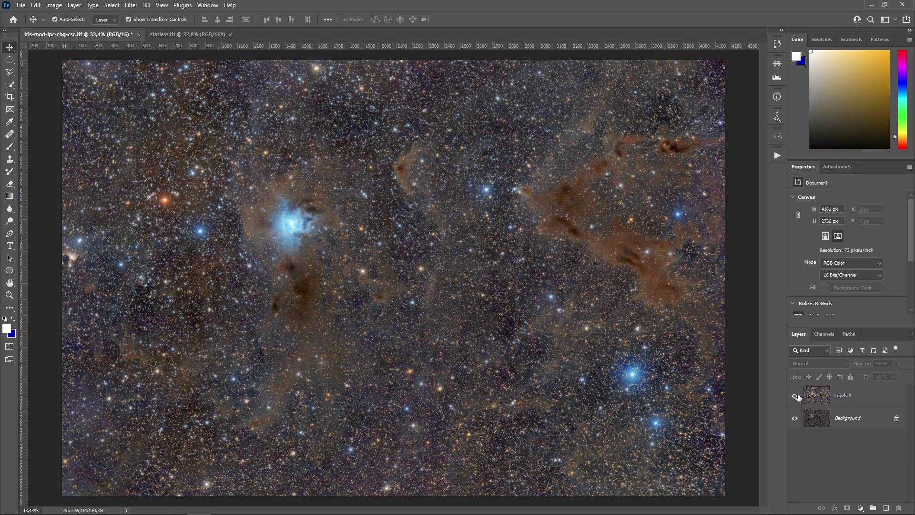
scroll(448, 295, "up", 10)
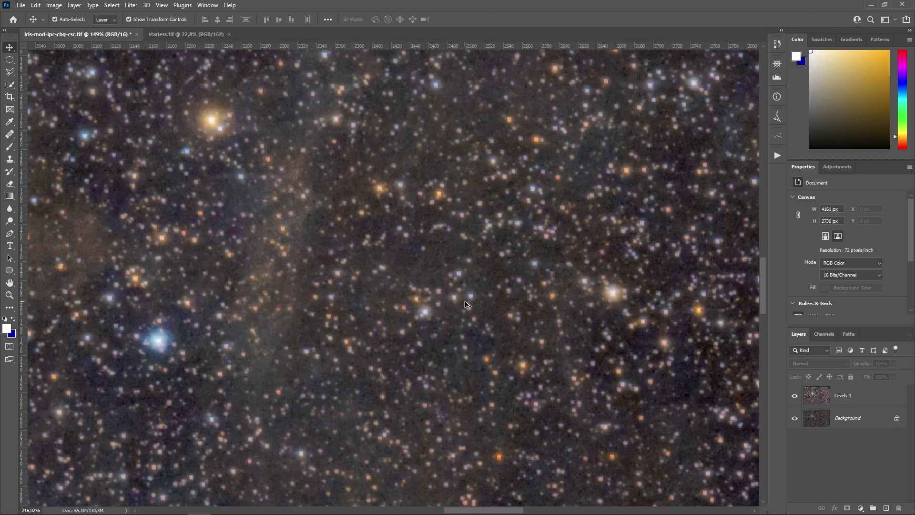
scroll(464, 300, "down", 10)
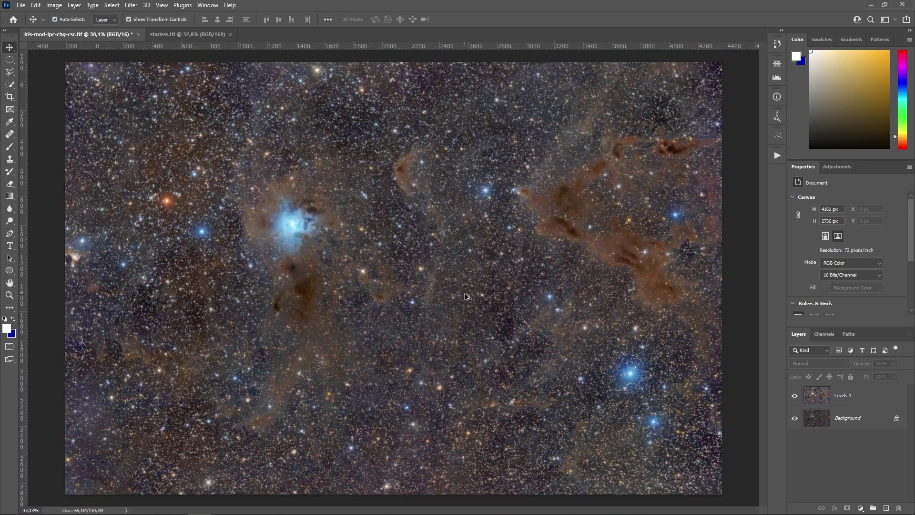
Step: Merge the Levels 1 layer down into the Background
left_click(863, 402)
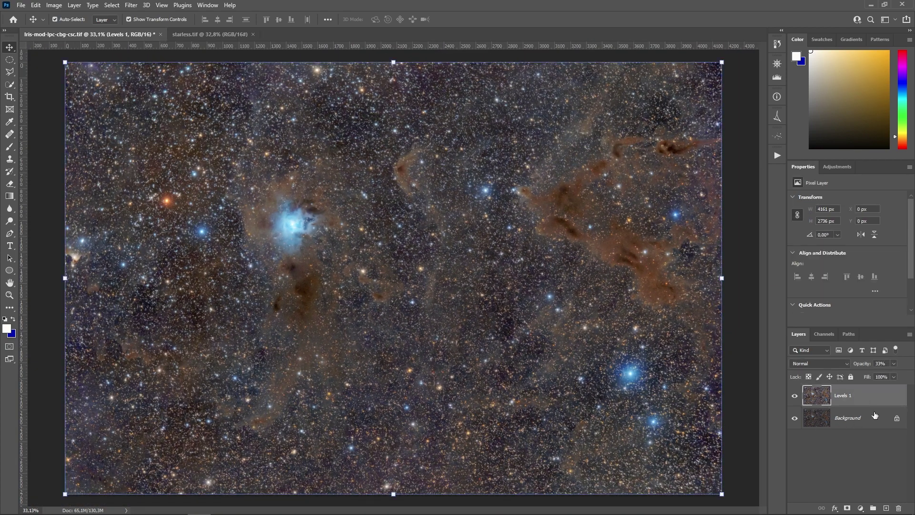
right_click(875, 415)
left_click(835, 377)
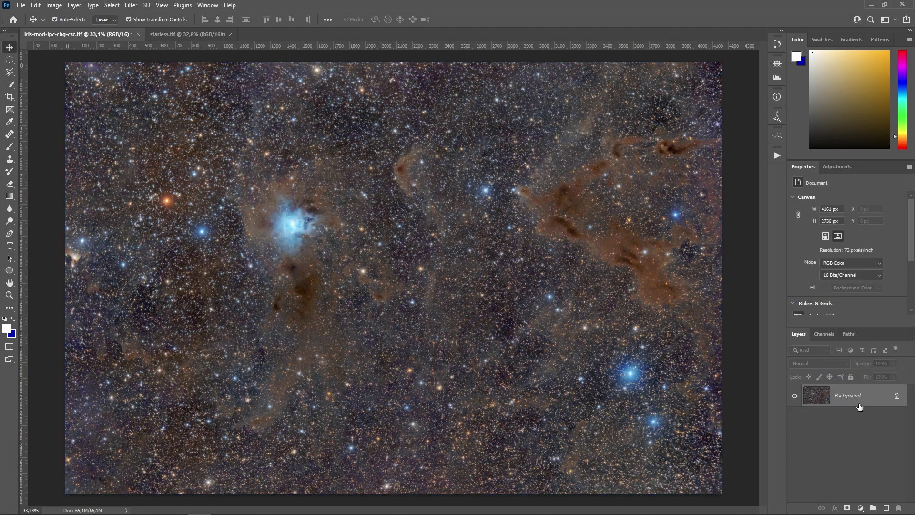
Step: Review the list of astronomy actions and examine the brown dust lanes, the blue nebula core and the full frame
left_click(777, 155)
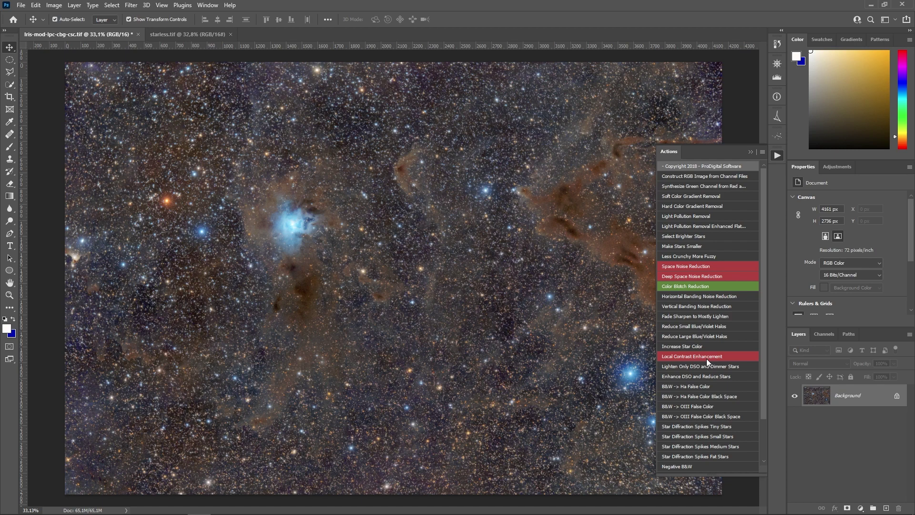
left_click(736, 150)
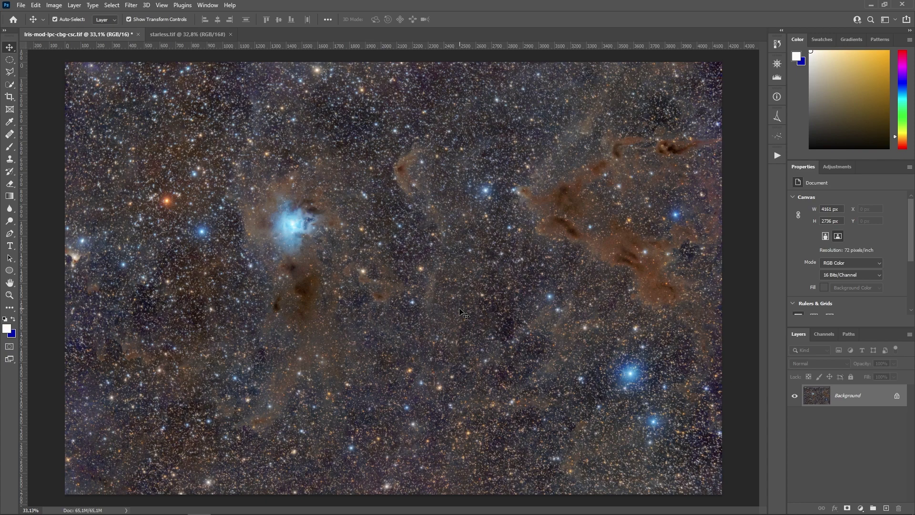
scroll(577, 214, "up", 10)
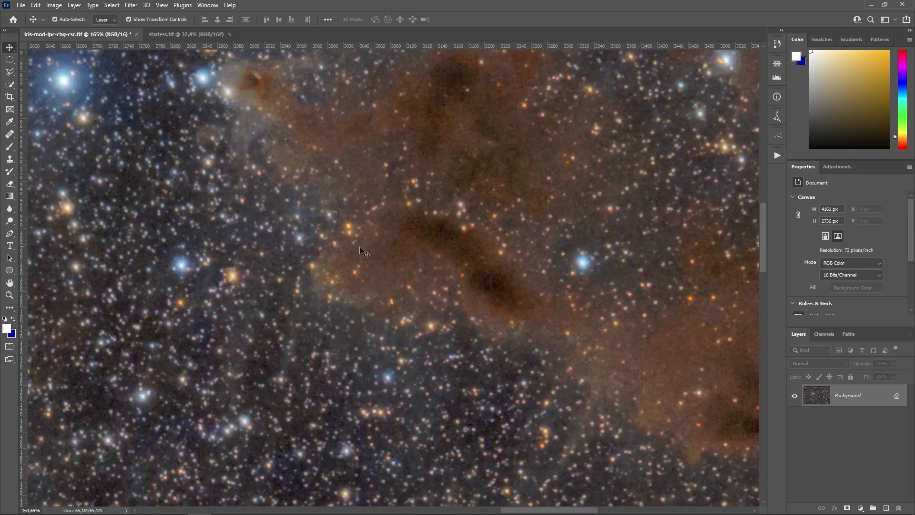
scroll(475, 260, "up", 2)
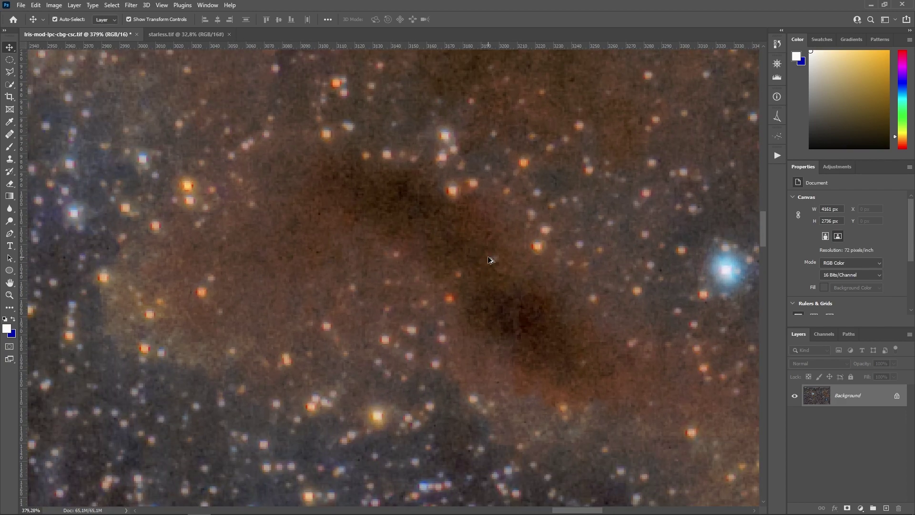
scroll(491, 269, "down", 4)
scroll(493, 270, "down", 5)
scroll(185, 293, "up", 5)
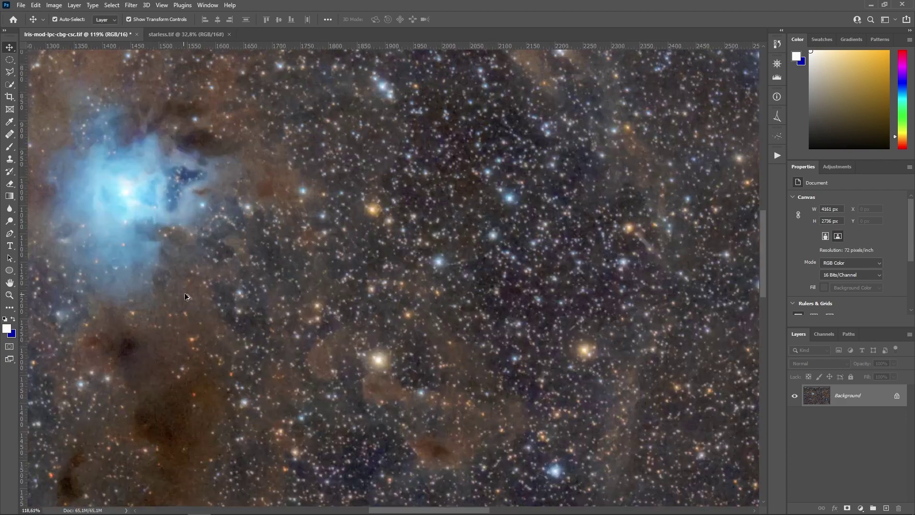
left_click_drag(184, 293, 489, 270)
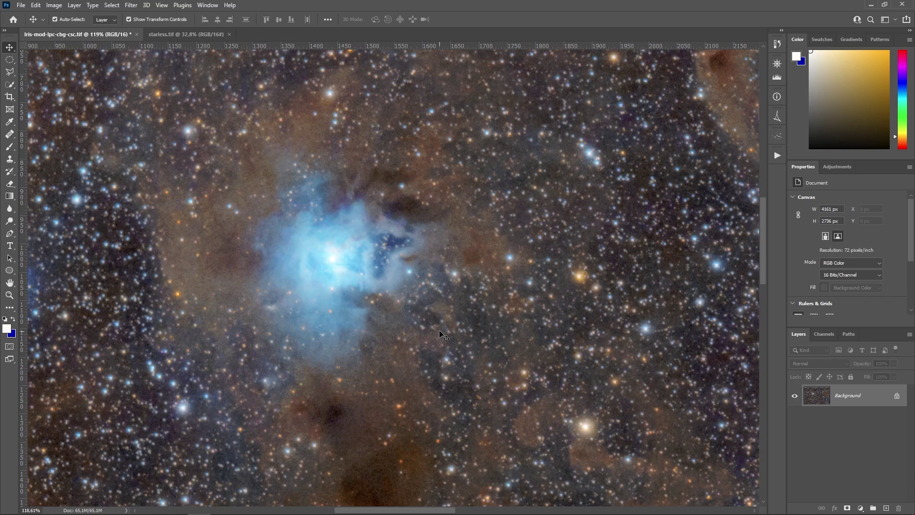
scroll(455, 372, "down", 3)
scroll(442, 327, "down", 3)
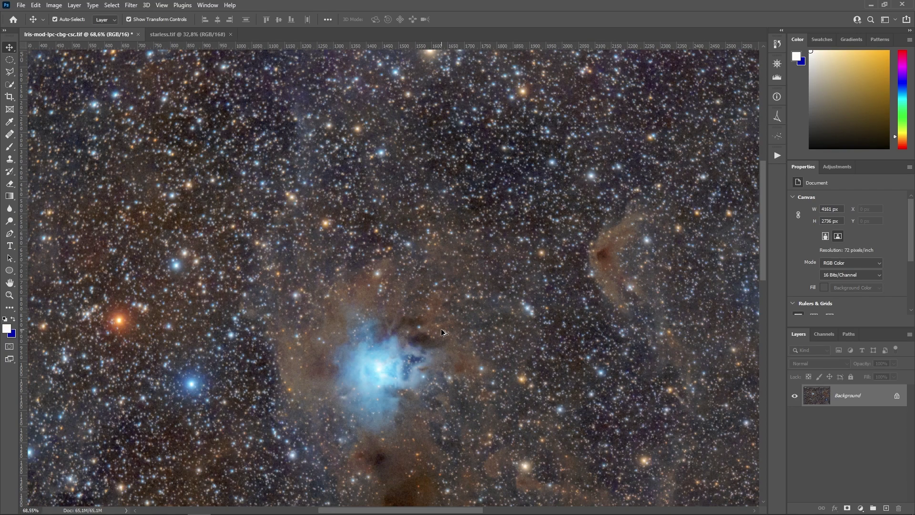
scroll(438, 326, "down", 3)
scroll(438, 325, "up", 2)
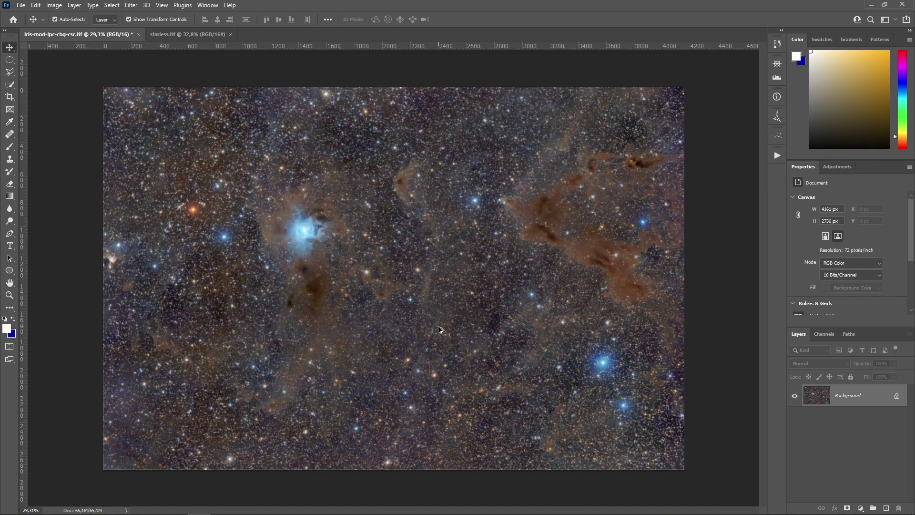
Step: Save the edited Iris image under its existing file name
scroll(439, 329, "up", 1)
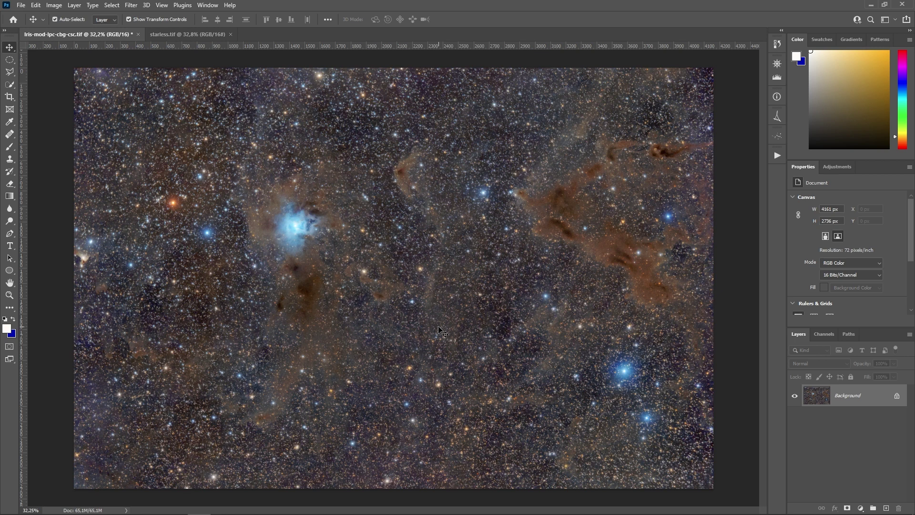
key("ctrl+s")
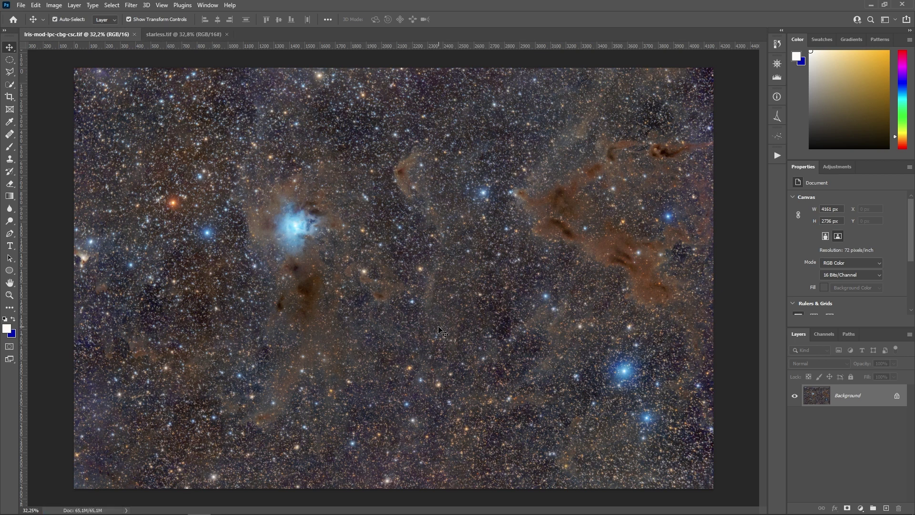